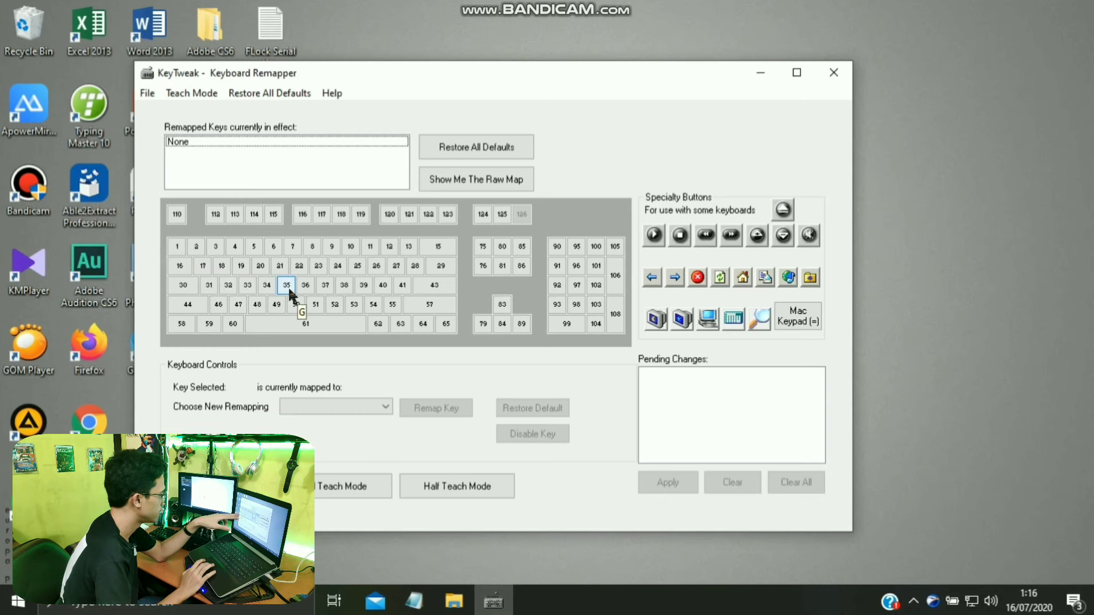
# Step: Remap the Left Shift key (44) to A and apply the pending change
pyautogui.click(193, 307)
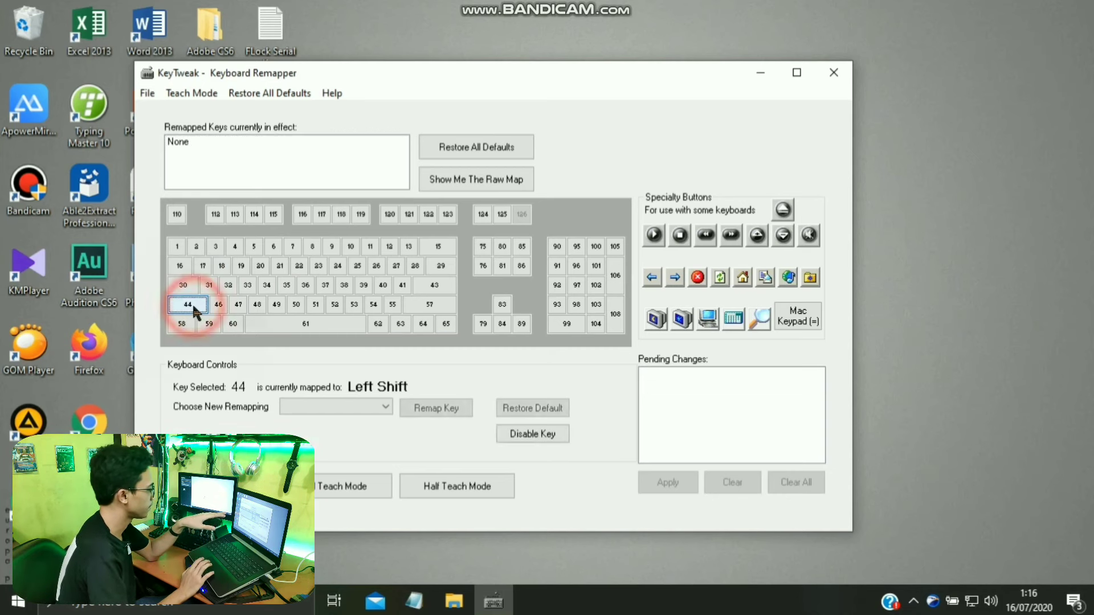
pyautogui.click(374, 406)
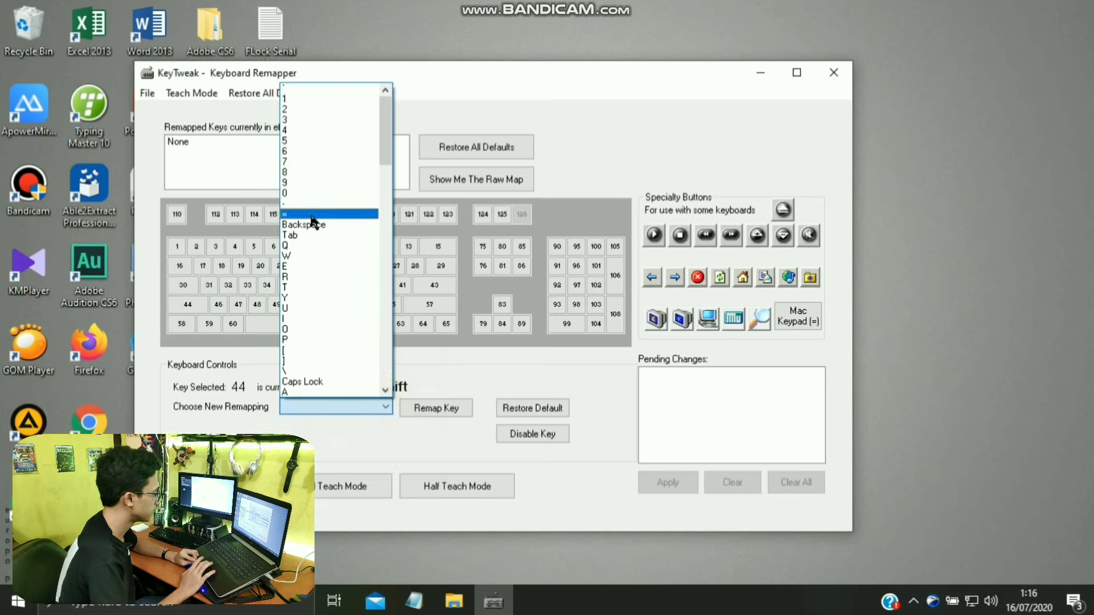
pyautogui.moveTo(385, 149); pyautogui.dragTo(386, 217)
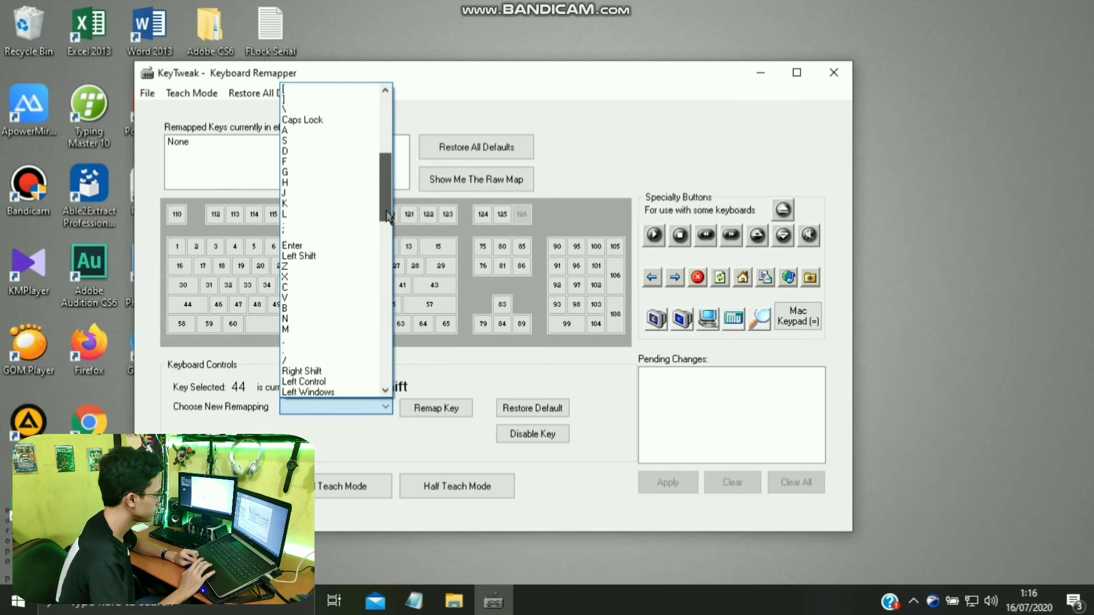
pyautogui.click(301, 131)
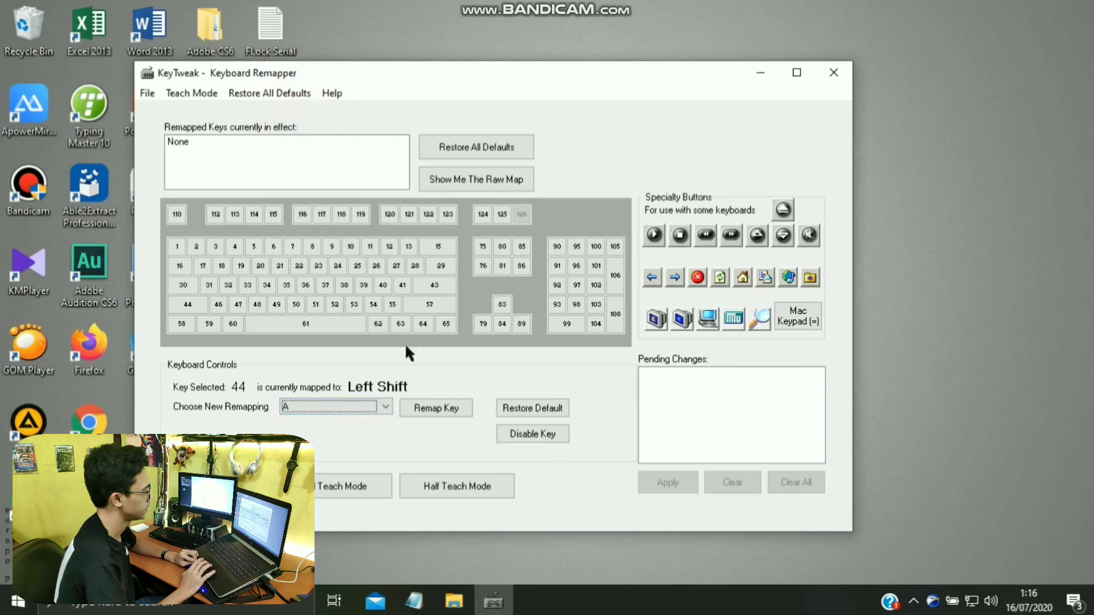
pyautogui.click(438, 409)
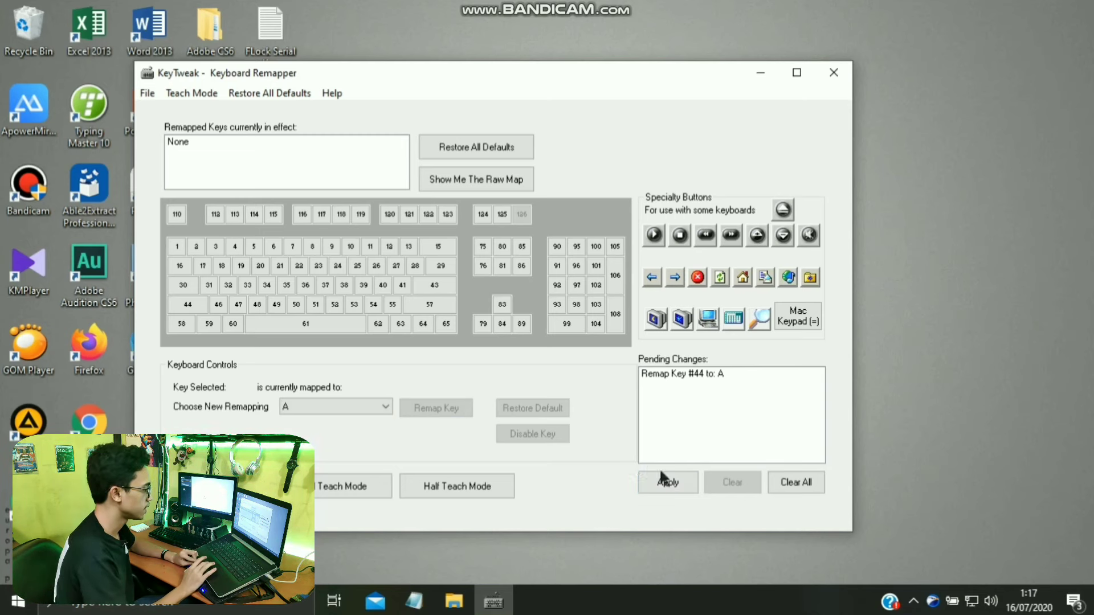
pyautogui.click(670, 480)
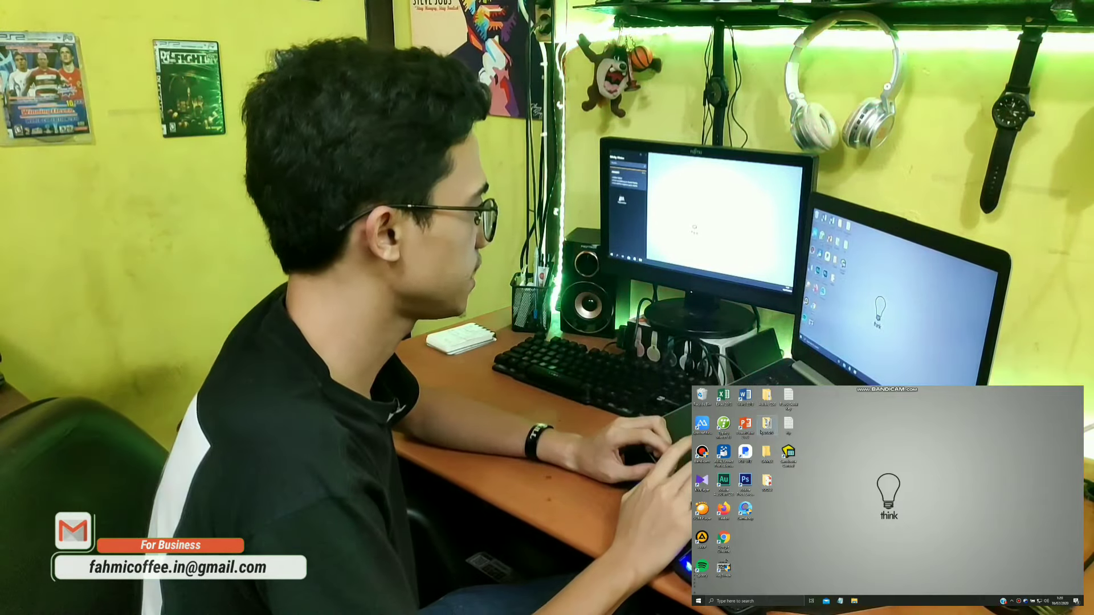
# Step: Test the remapped Left Shift key by entering a row of "a" characters in a Word document, and return to the desktop
pyautogui.doubleClick(745, 397)
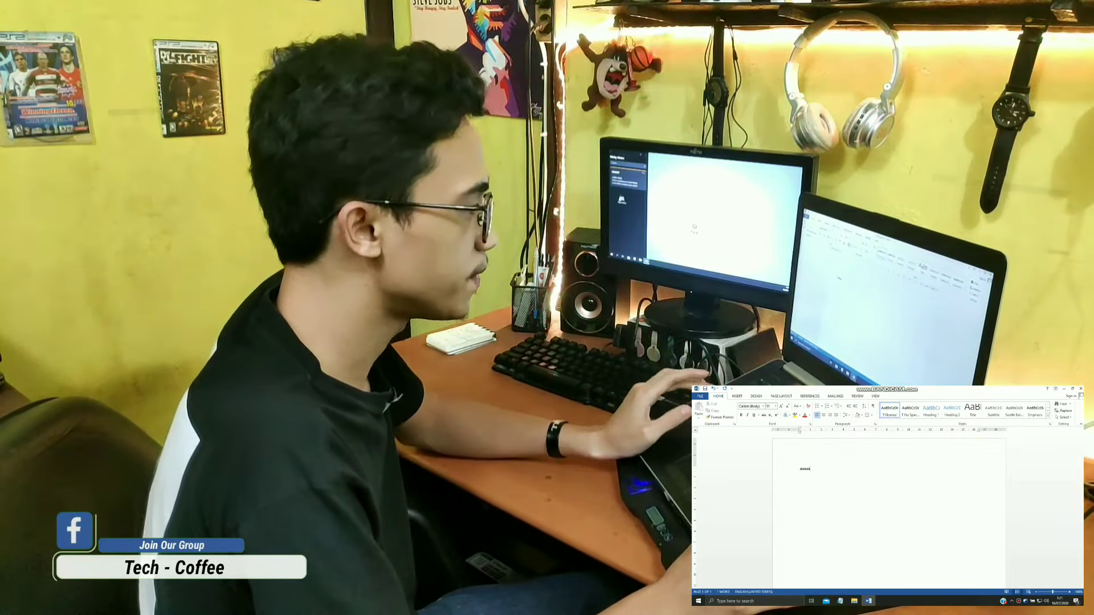
pyautogui.write('aaaaaaa')
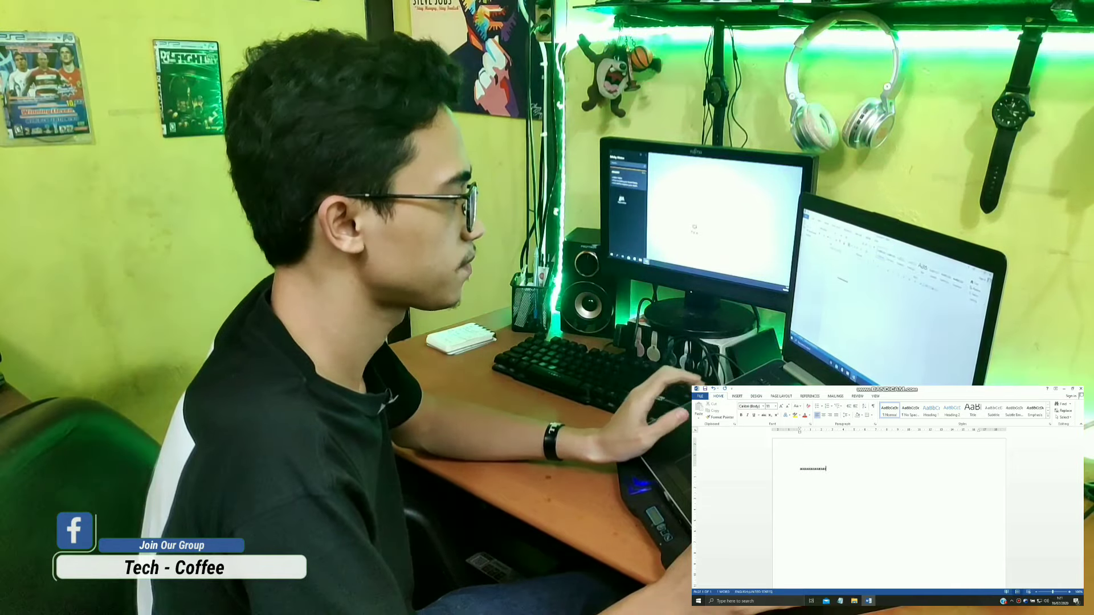
pyautogui.hotkey('ctrl', 'a')
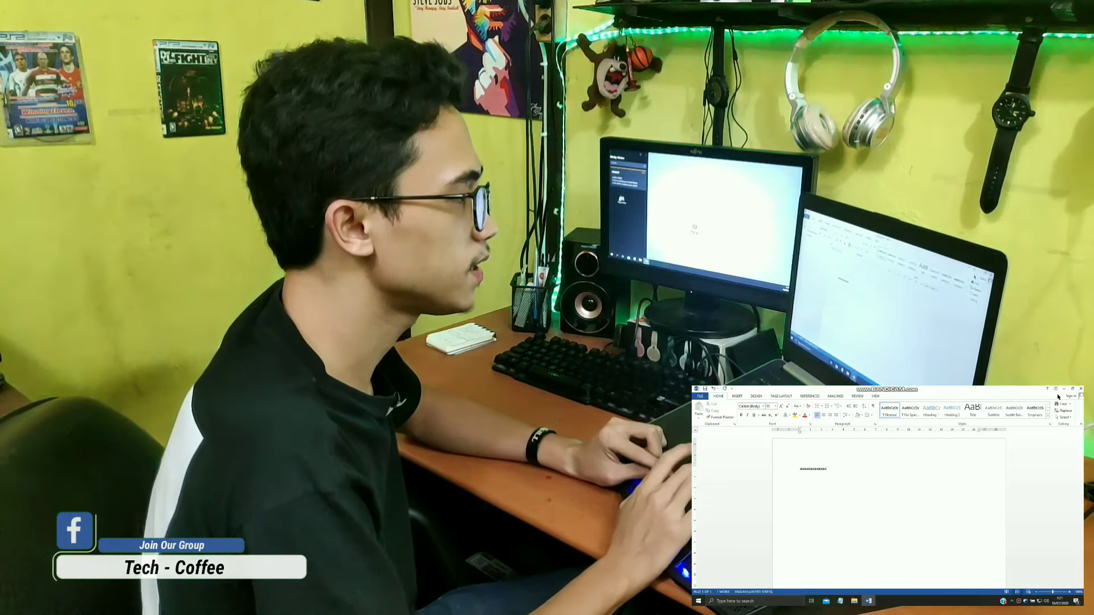
pyautogui.click(1063, 389)
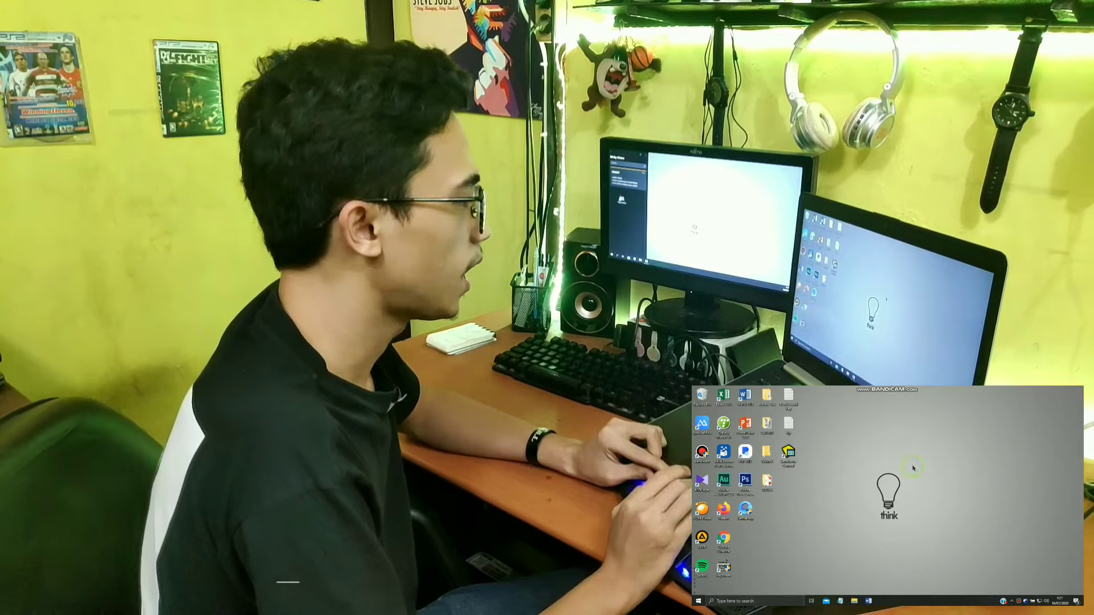
pyautogui.rightClick(912, 469)
pyautogui.click(923, 488)
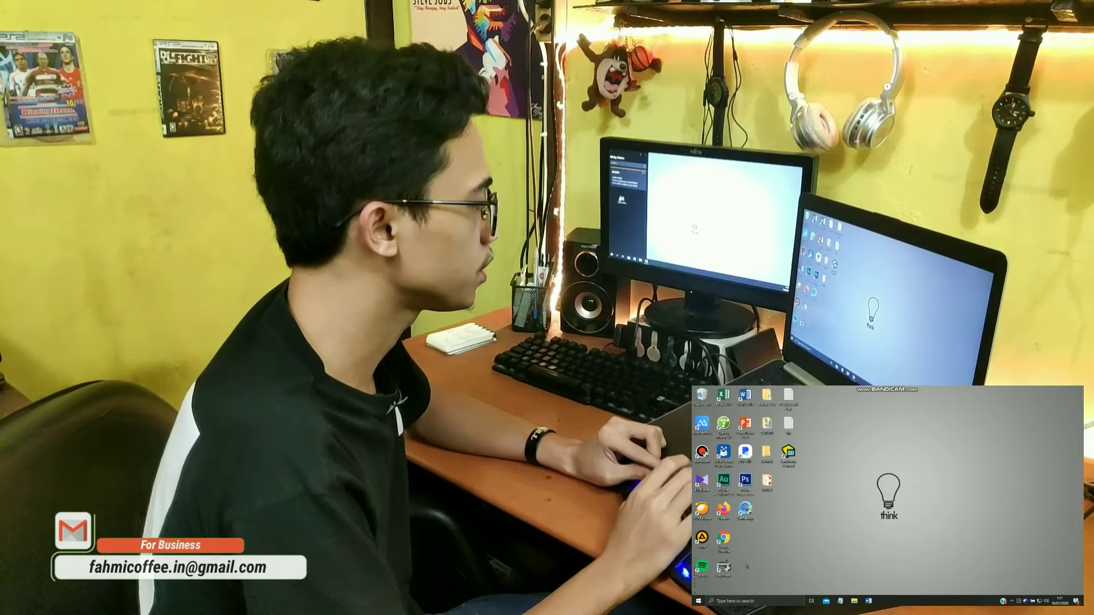
# Step: Reopen KeyTweak, disable the number 1 key (key 2) and apply the pending change
pyautogui.click(723, 568)
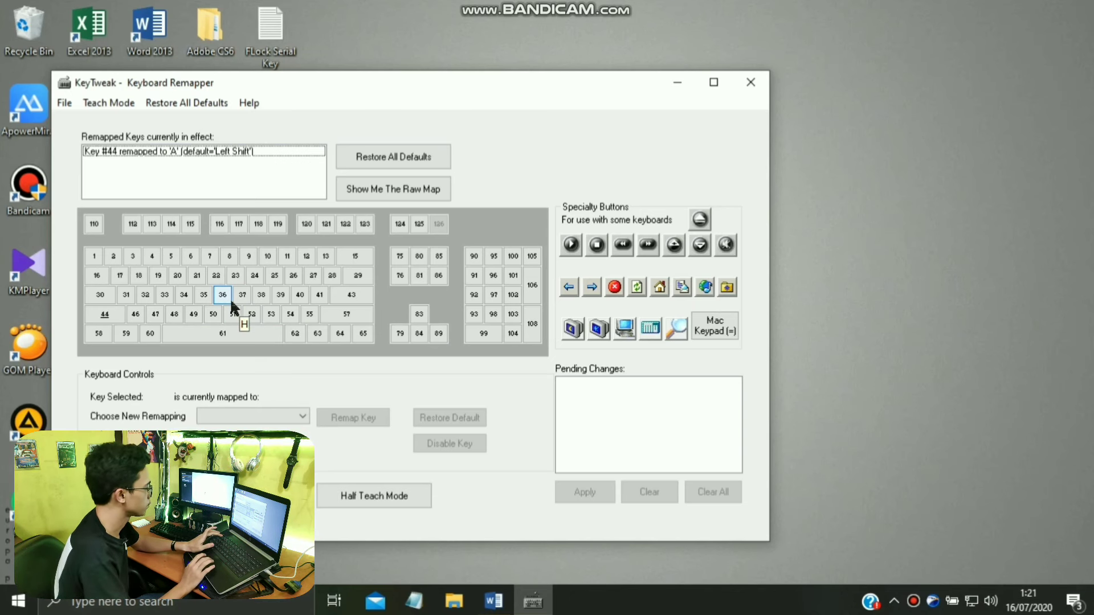
pyautogui.click(114, 260)
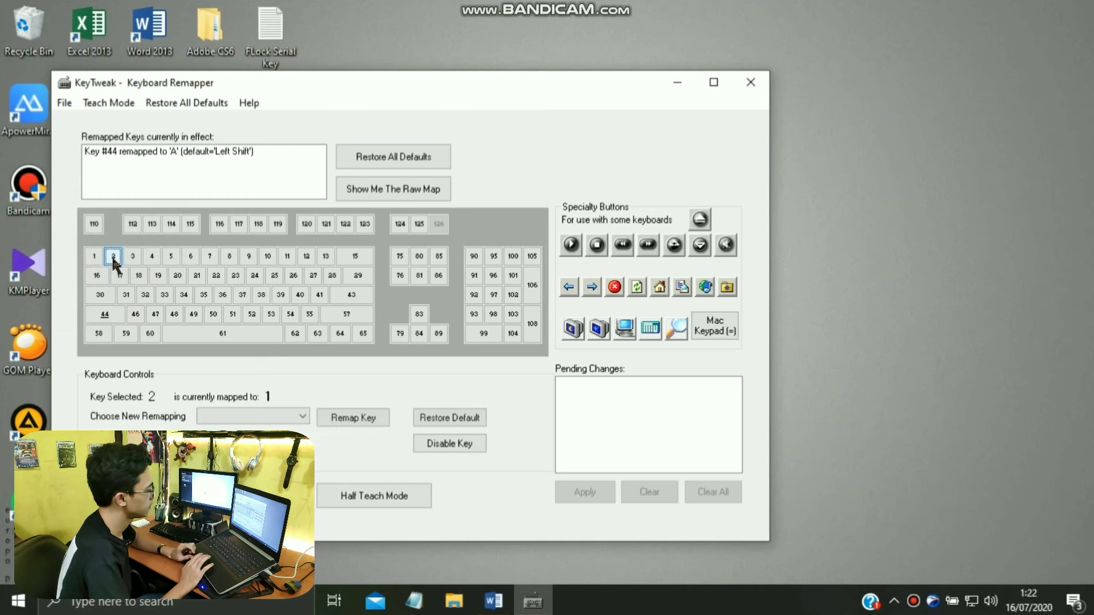
pyautogui.click(443, 446)
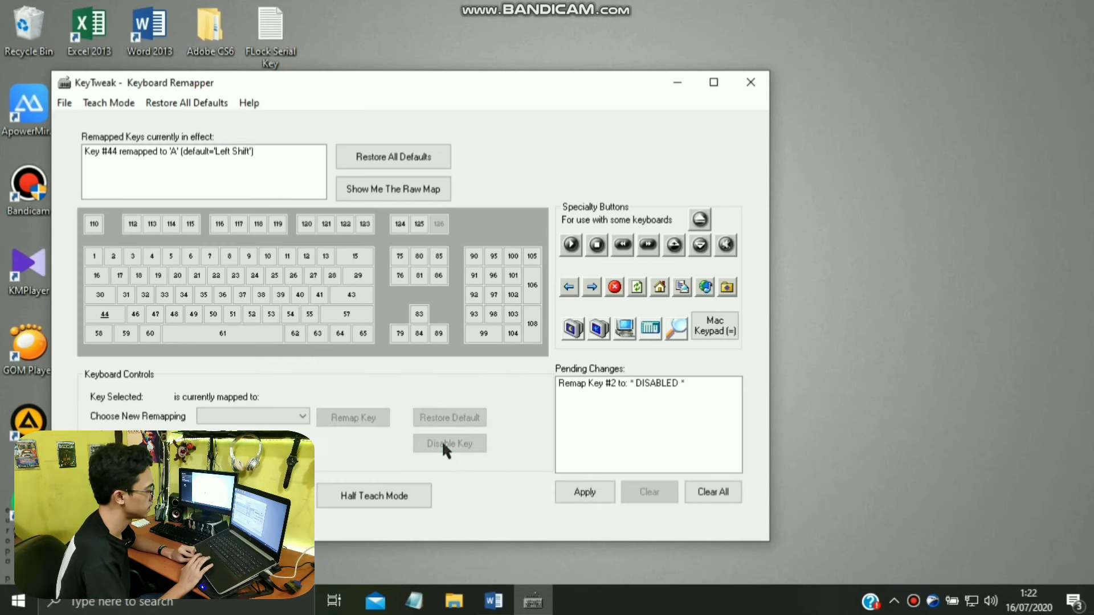
pyautogui.click(584, 493)
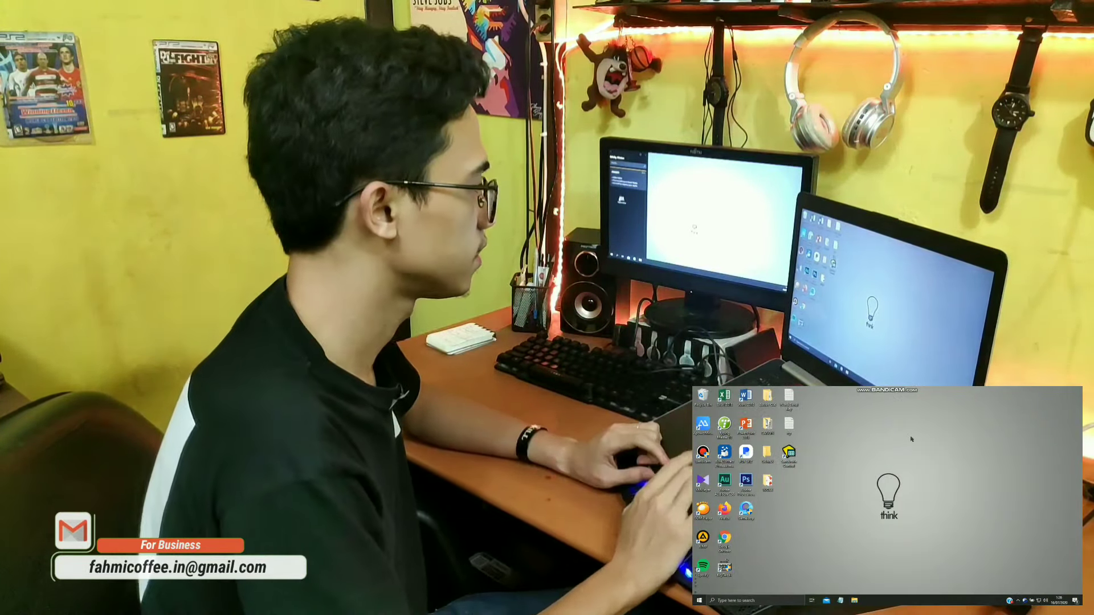
# Step: Test the number row in a blank Word document, erase the test digits and return to the desktop
pyautogui.doubleClick(745, 396)
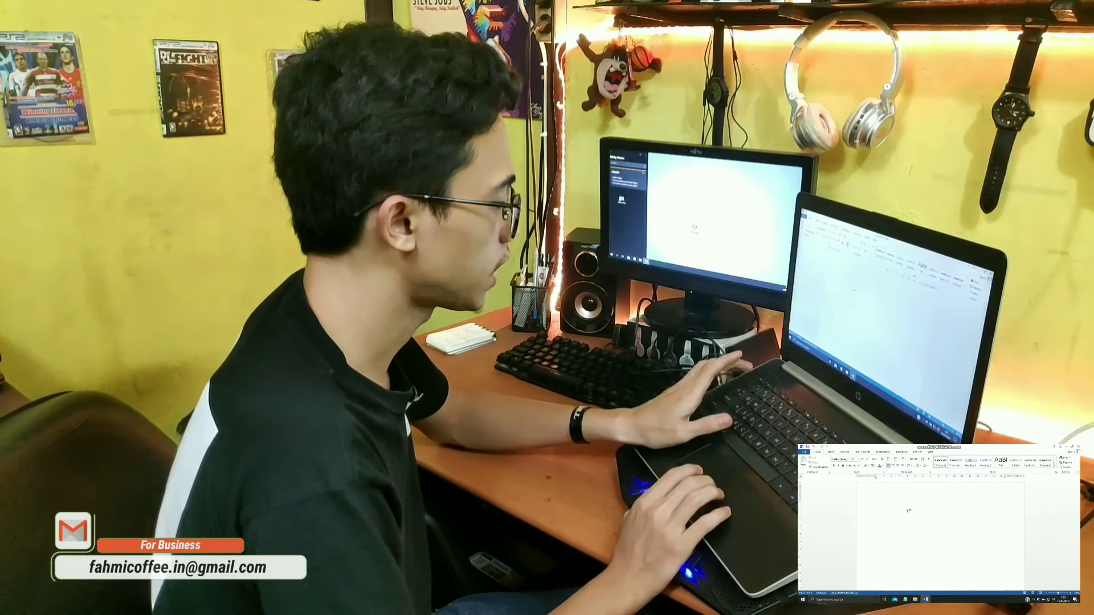
pyautogui.write('234567')
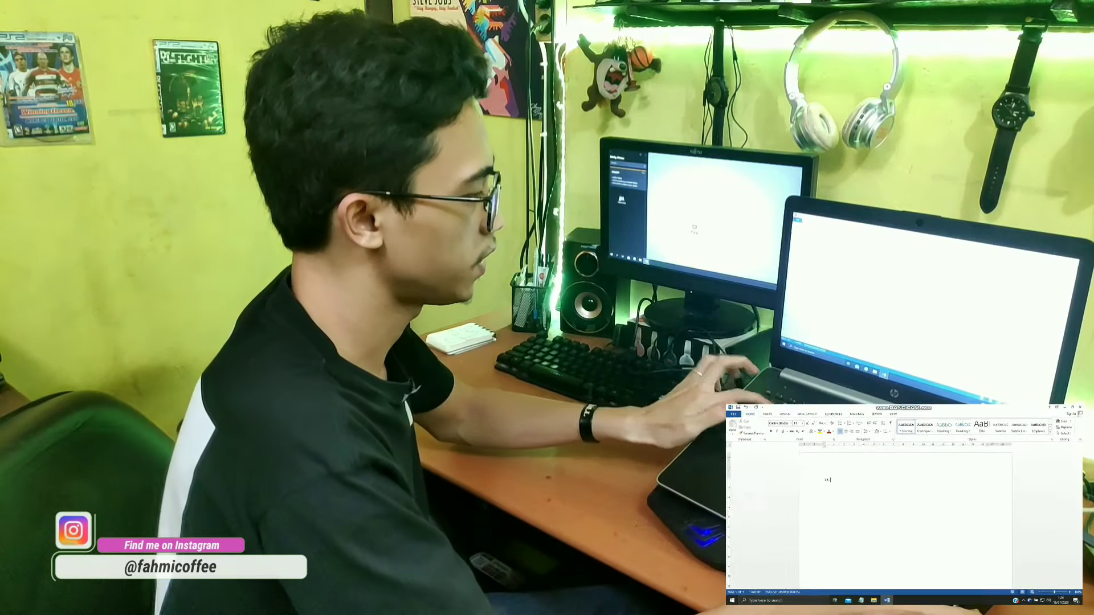
pyautogui.press('BackSpace')
pyautogui.press('BackSpace')
pyautogui.press('BackSpace')
pyautogui.press('BackSpace')
pyautogui.press('BackSpace')
pyautogui.press('BackSpace')
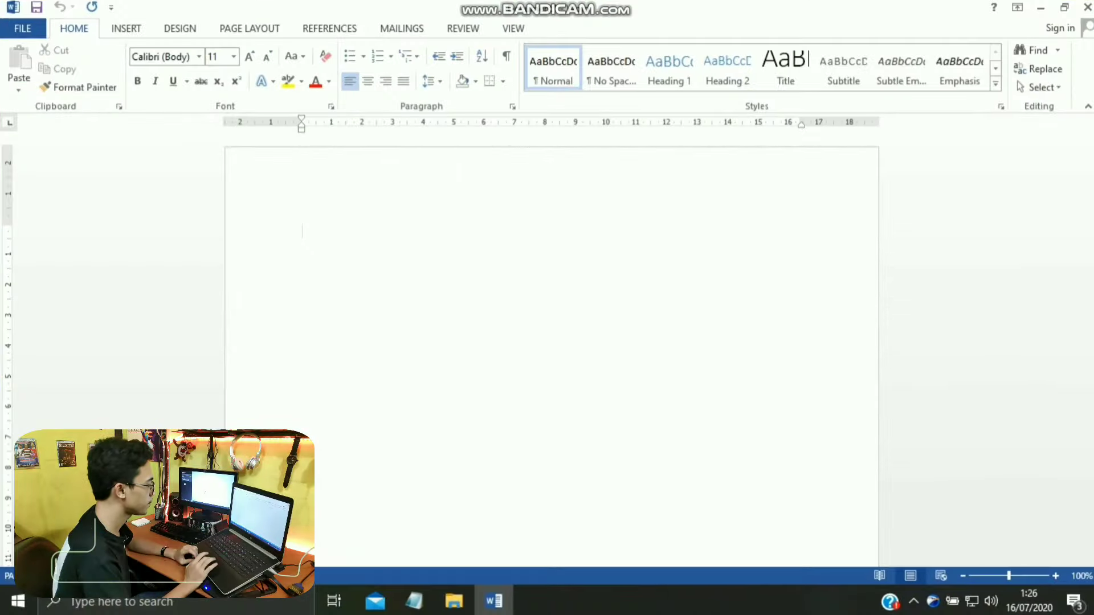
pyautogui.click(1040, 7)
pyautogui.rightClick(701, 168)
pyautogui.click(714, 238)
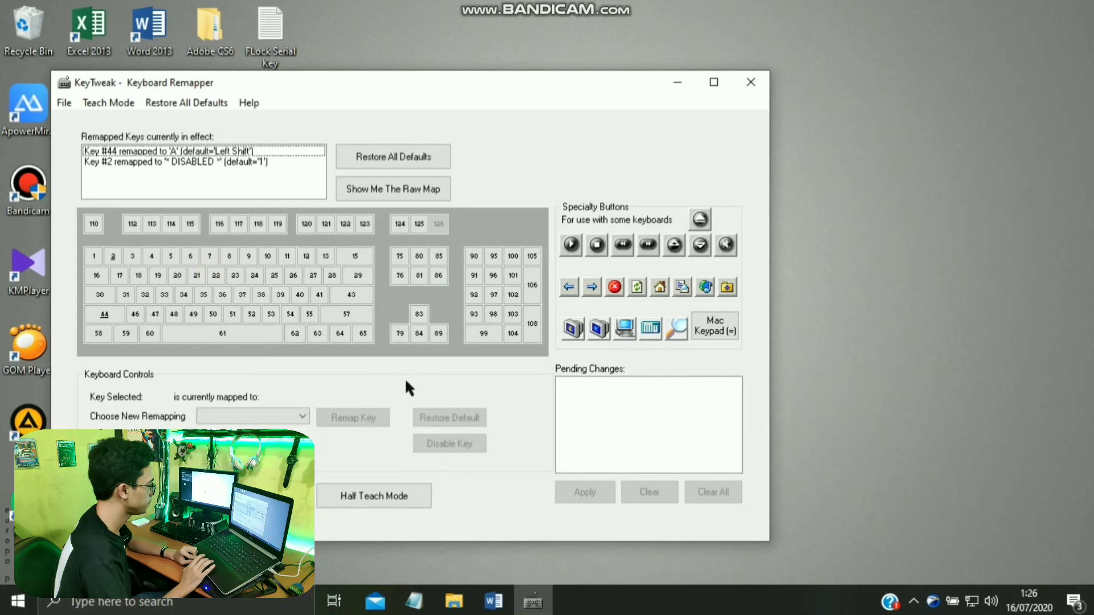
# Step: Enable the disabled number 1 key (key 2) and choose Left Shift as the new remapping for key 44
pyautogui.click(113, 257)
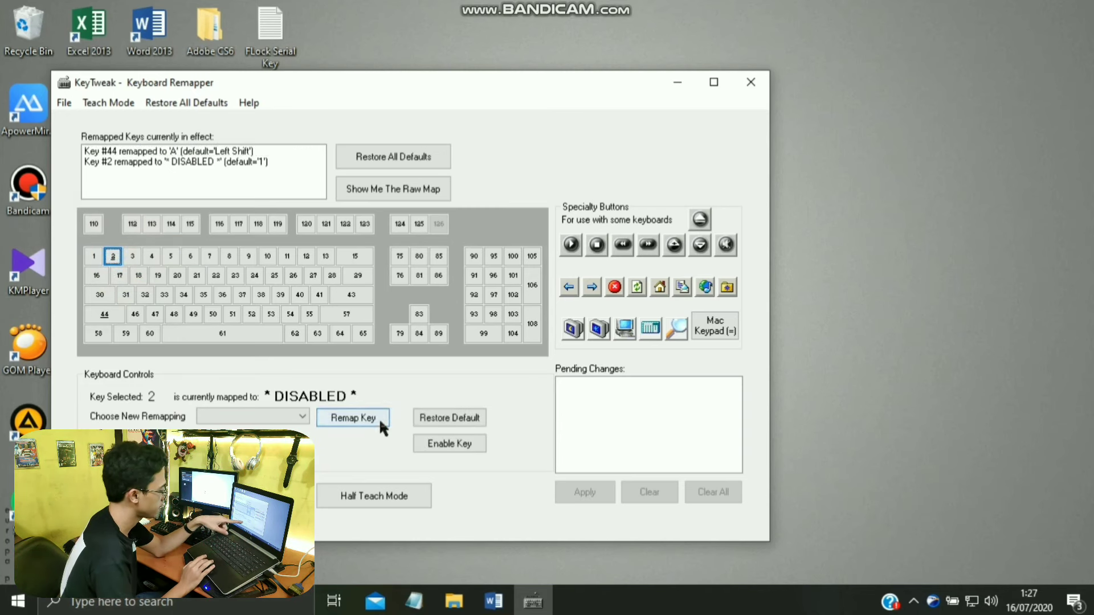
pyautogui.click(439, 446)
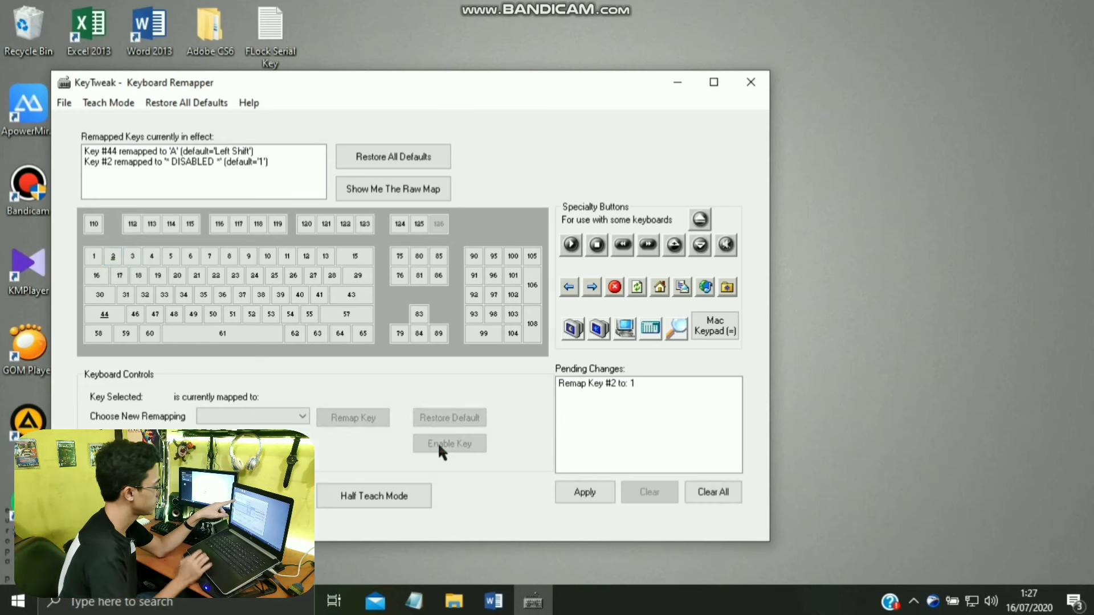
pyautogui.click(106, 318)
pyautogui.click(285, 419)
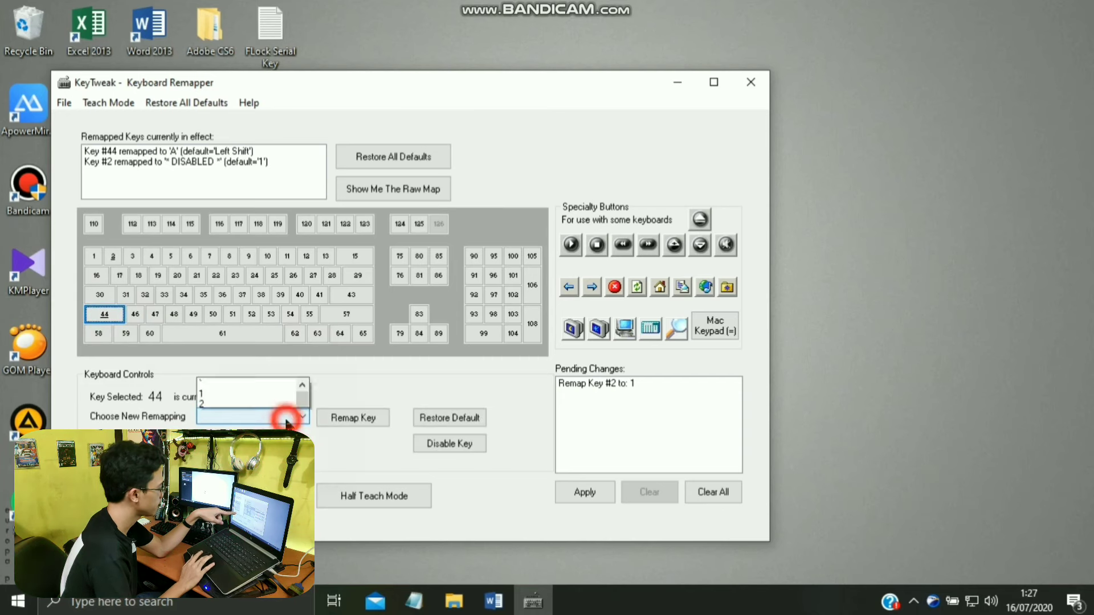
pyautogui.moveTo(308, 151); pyautogui.dragTo(312, 231)
pyautogui.click(252, 161)
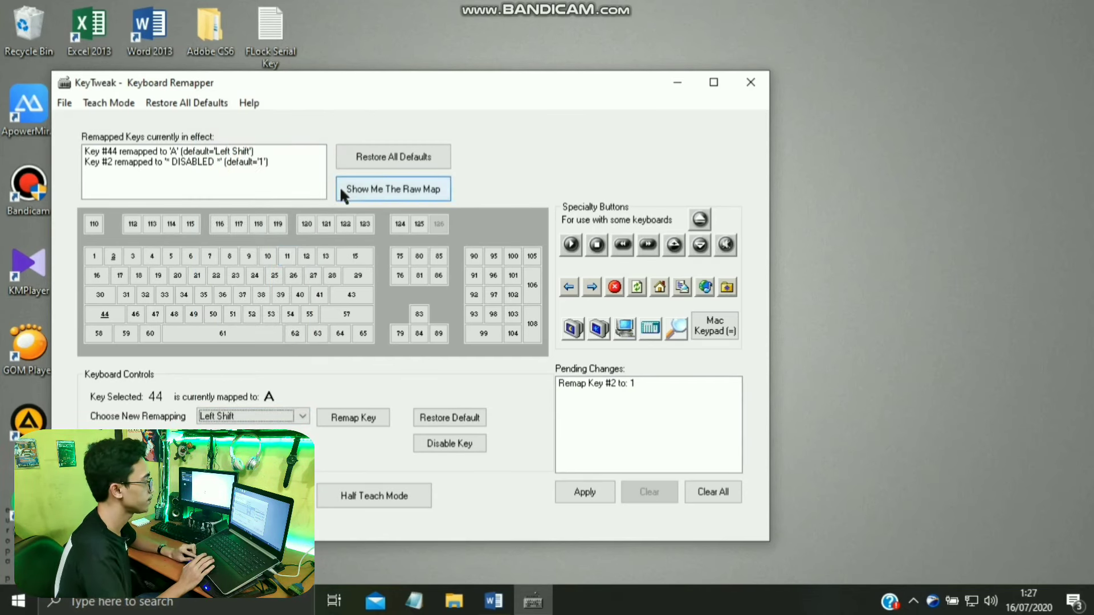
# Step: Restore all keyboard mappings to their defaults
pyautogui.click(385, 167)
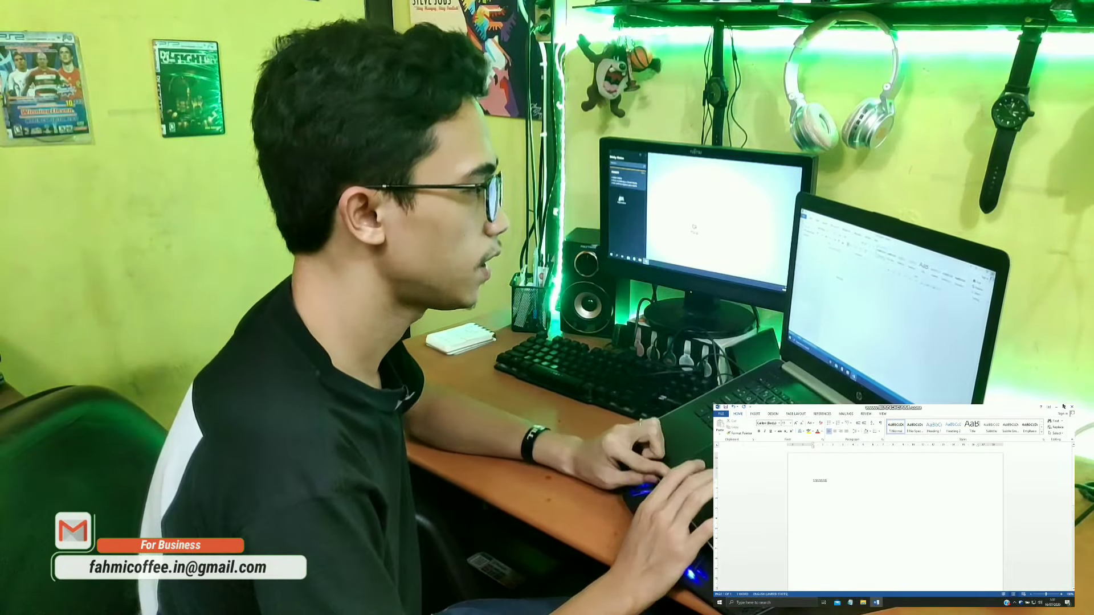
# Step: Close the Word test document without saving its changes
pyautogui.click(1070, 407)
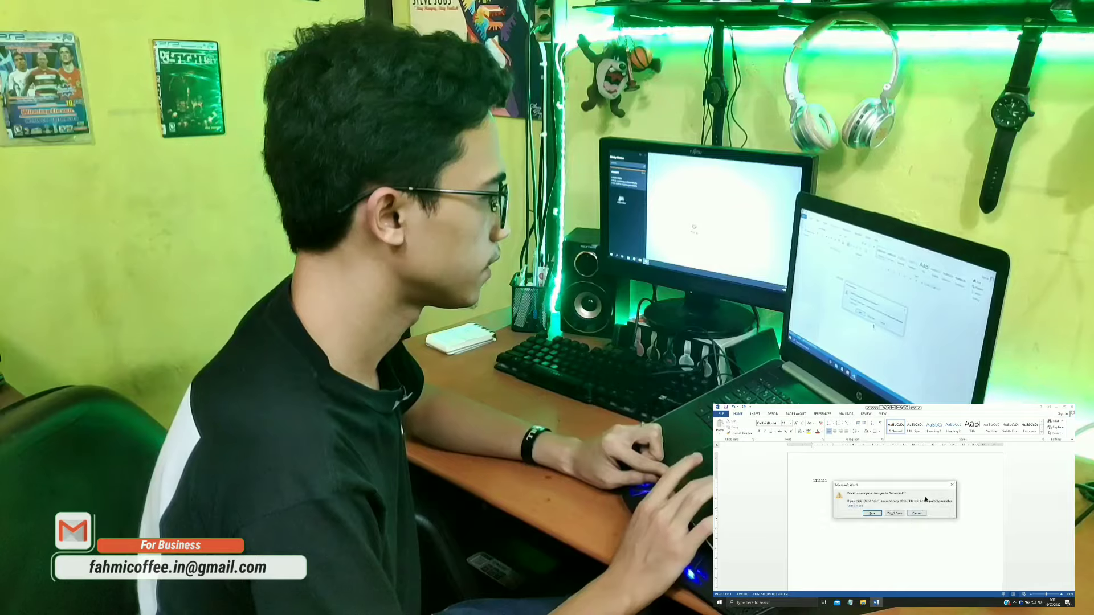
pyautogui.click(897, 513)
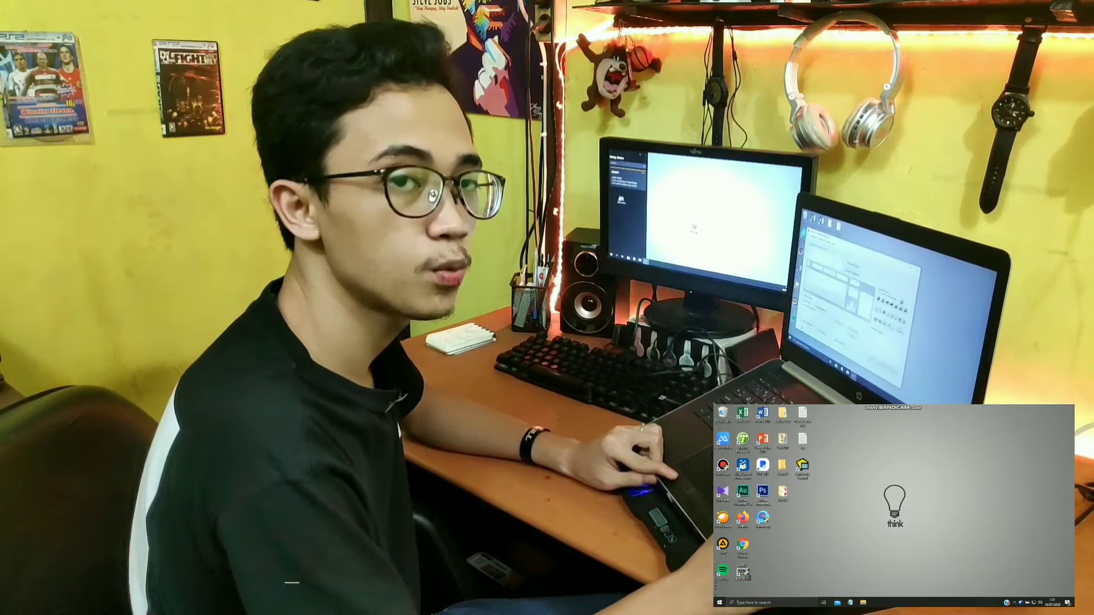
# Step: Reopen KeyTweak, move its window clear of the webcam overlay area and disable the A key (31)
pyautogui.doubleClick(743, 571)
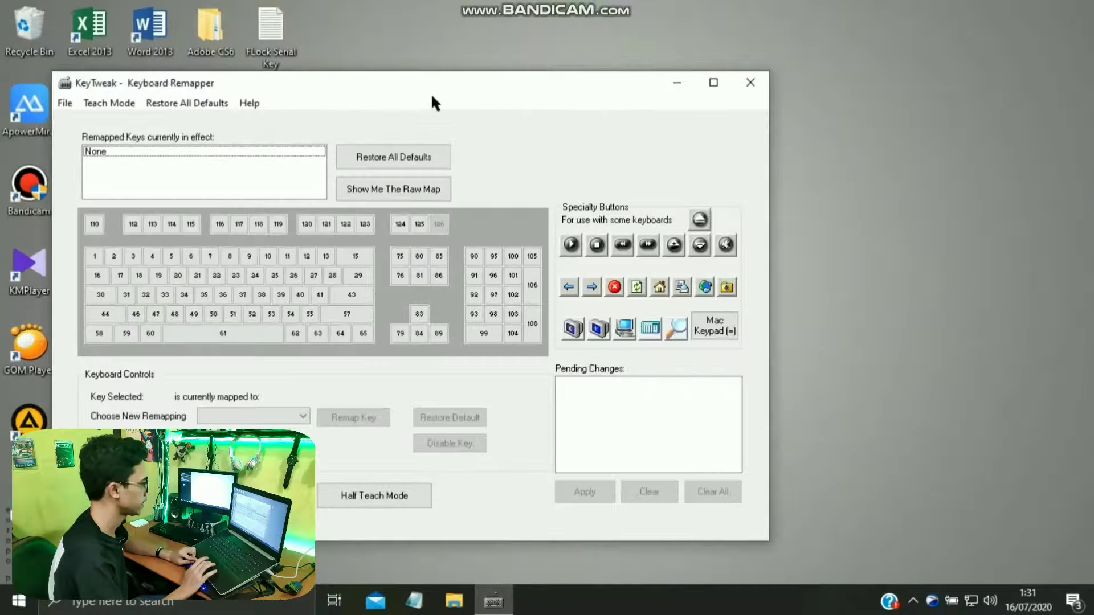
pyautogui.moveTo(431, 94); pyautogui.dragTo(669, 98)
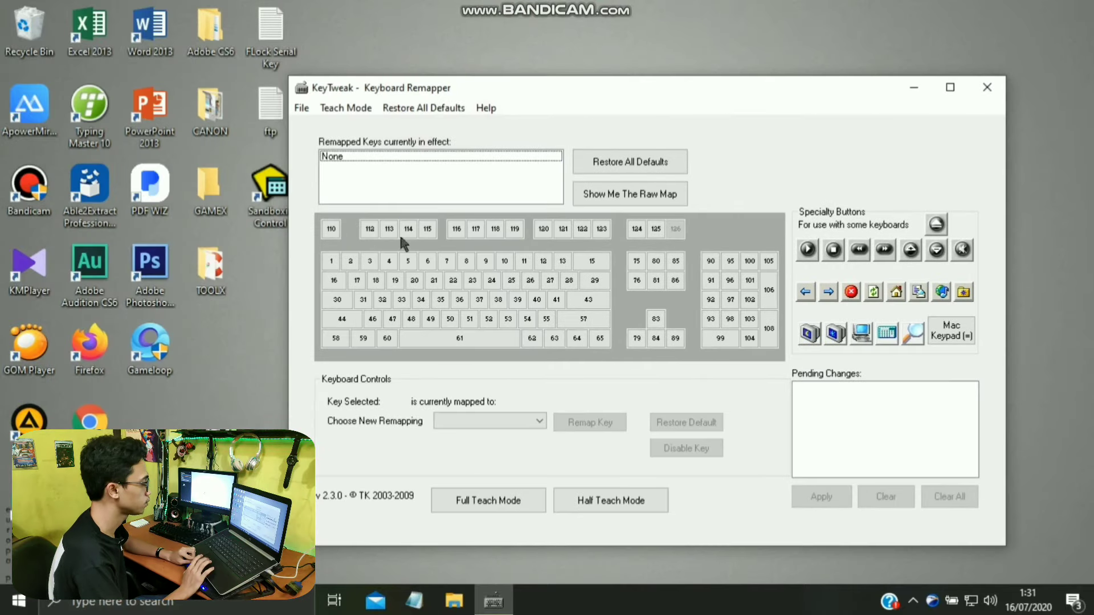
pyautogui.click(352, 263)
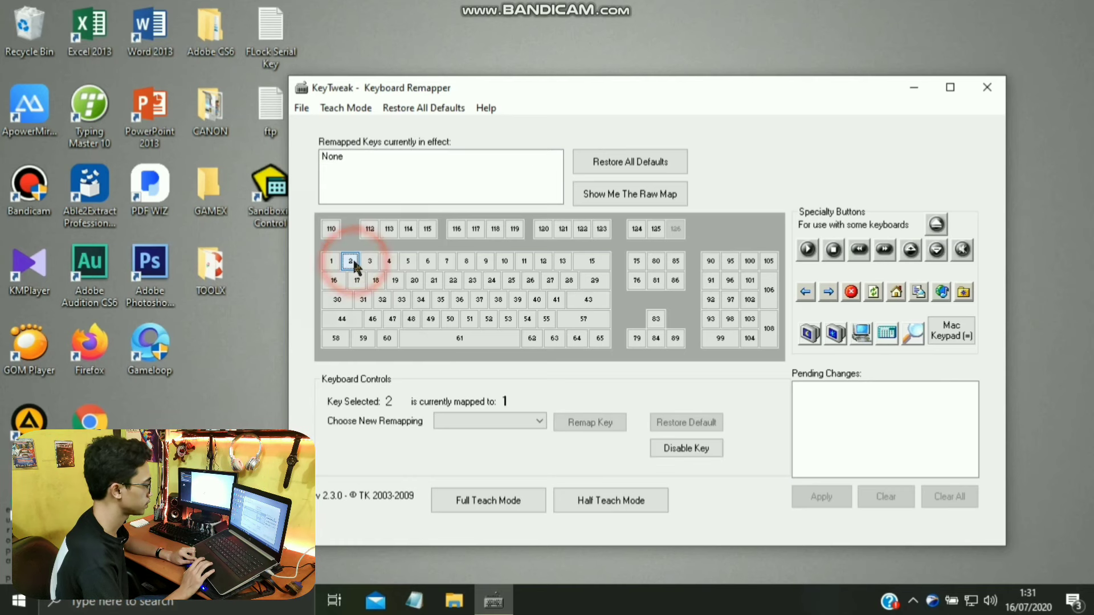
pyautogui.click(363, 300)
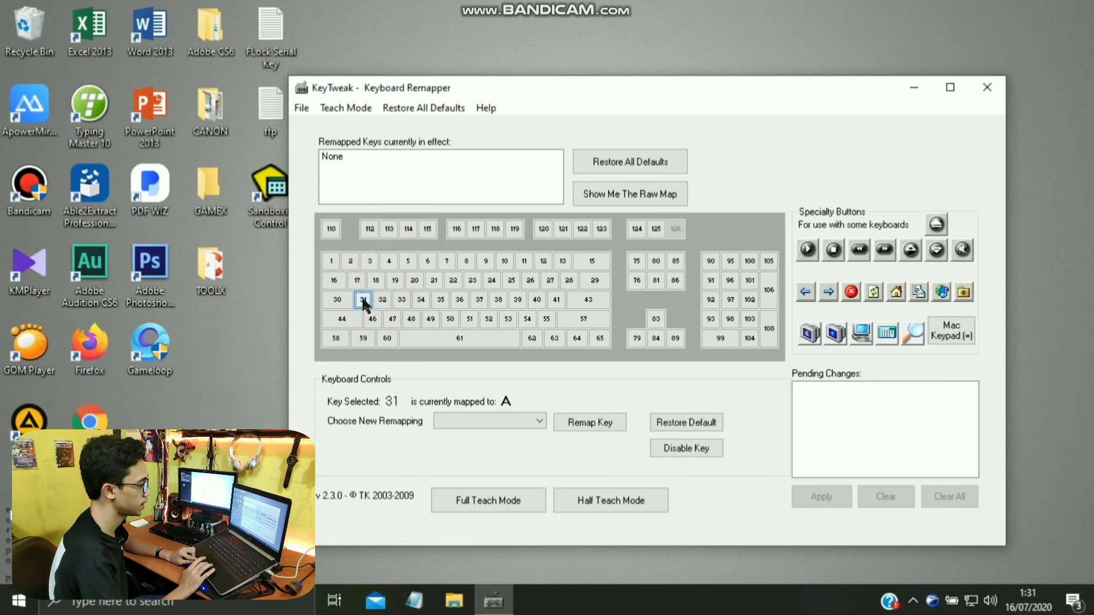
pyautogui.click(693, 448)
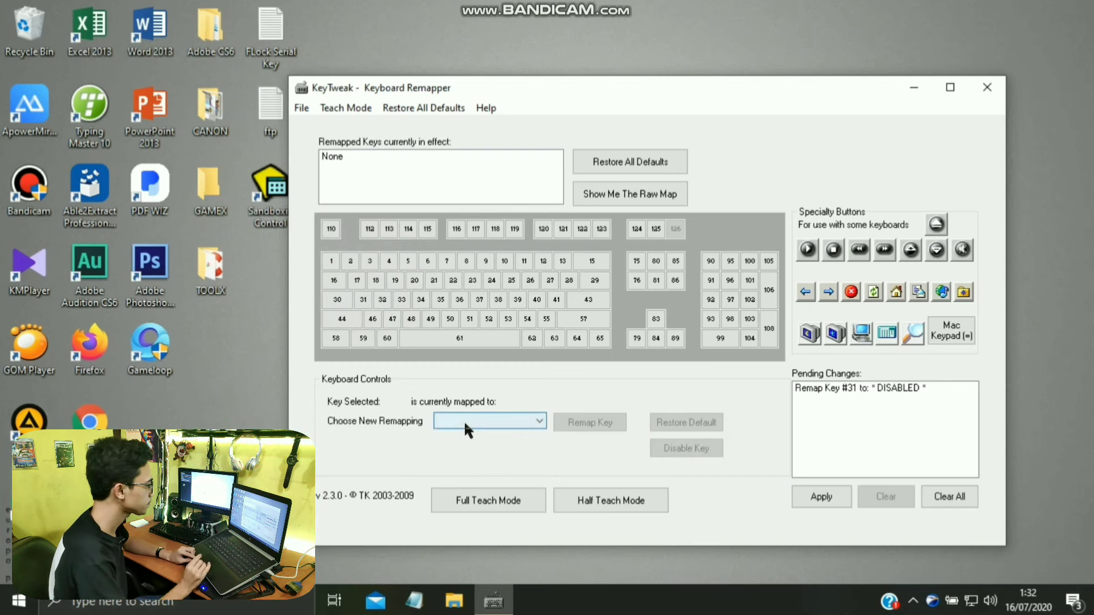
# Step: Add a pending remapping of the Left Shift key (44) to A
pyautogui.click(342, 327)
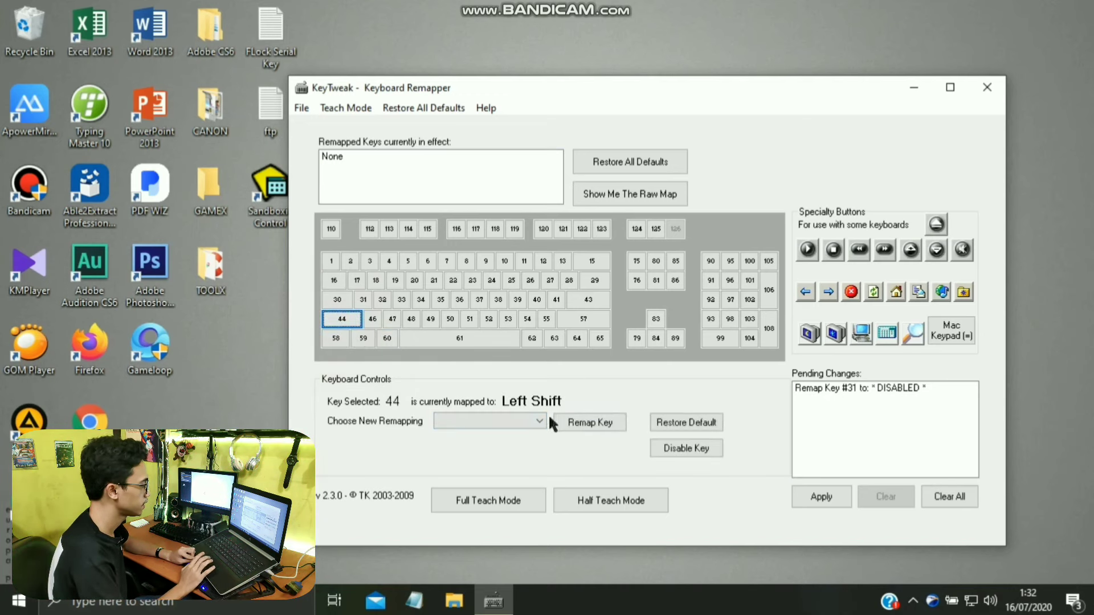
pyautogui.click(521, 421)
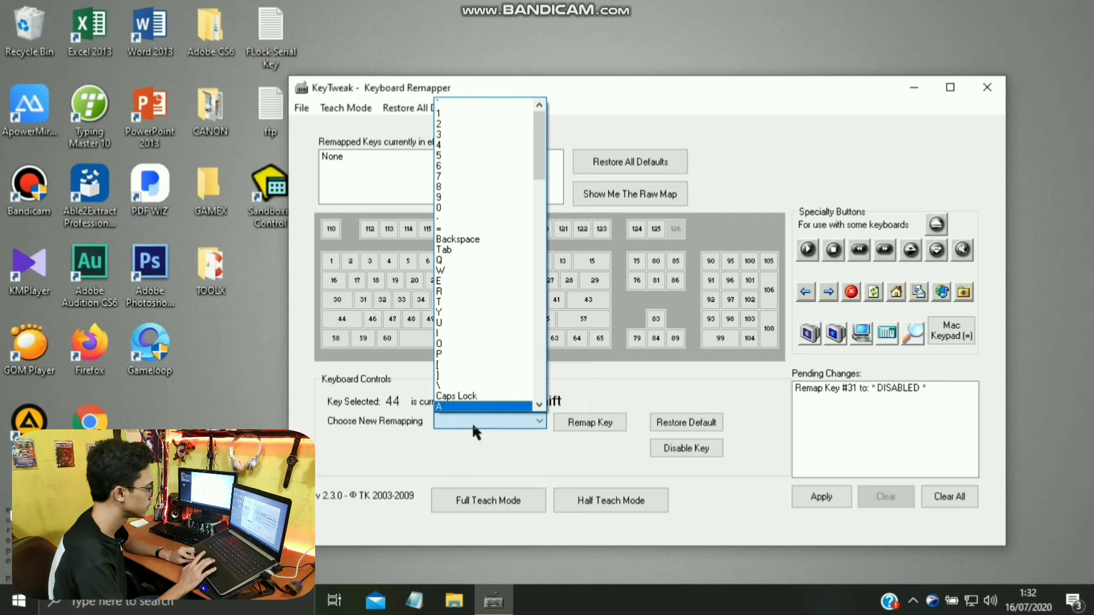
pyautogui.click(459, 402)
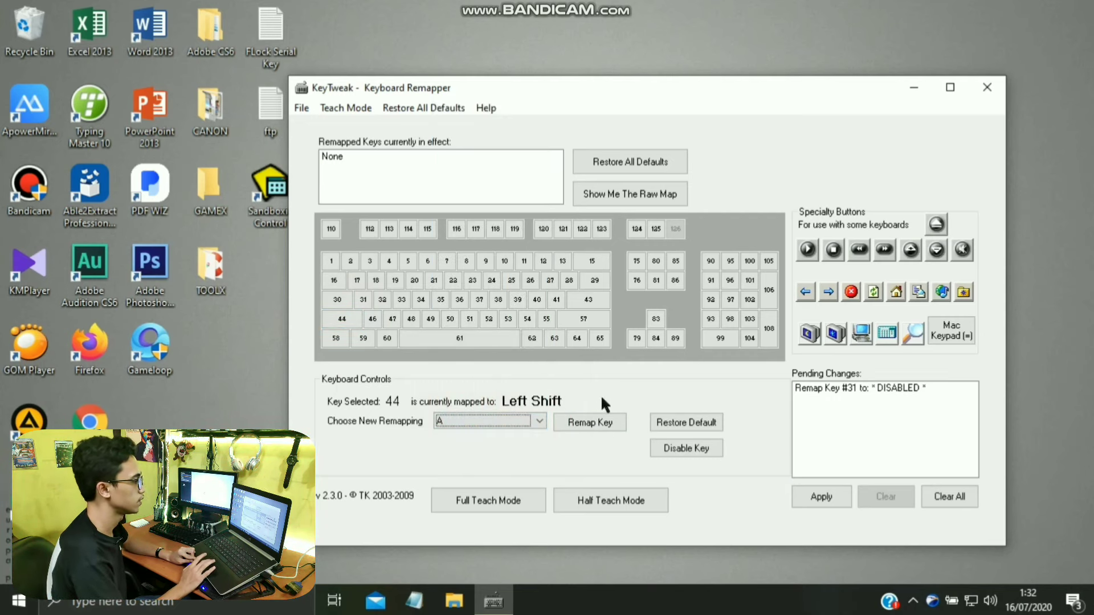
pyautogui.click(592, 423)
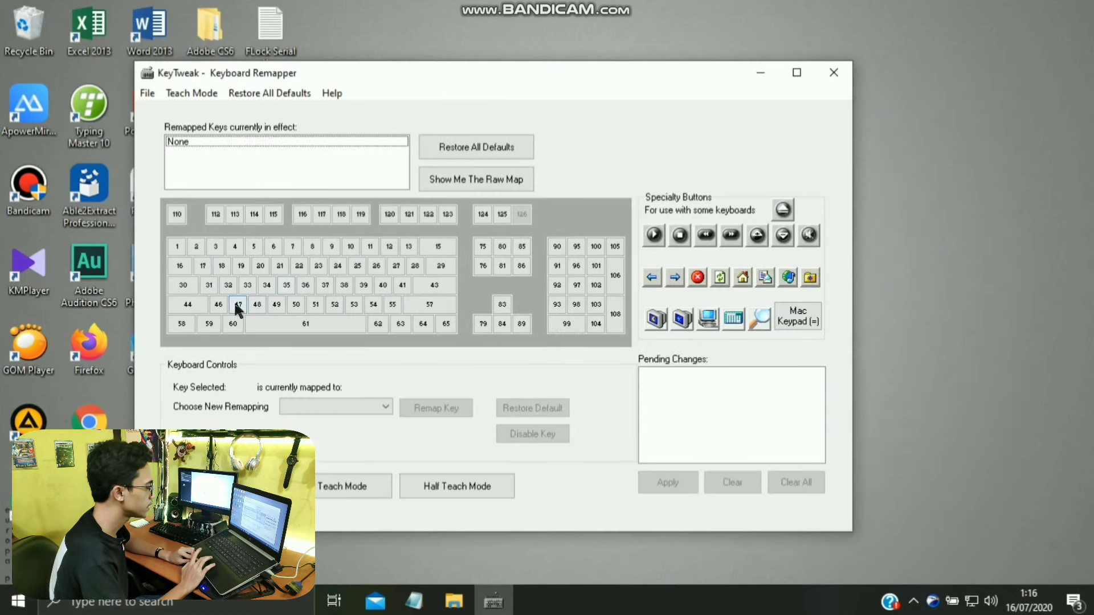
# Step: Remap the Left Shift key (44) to A and apply the pending change
pyautogui.click(193, 307)
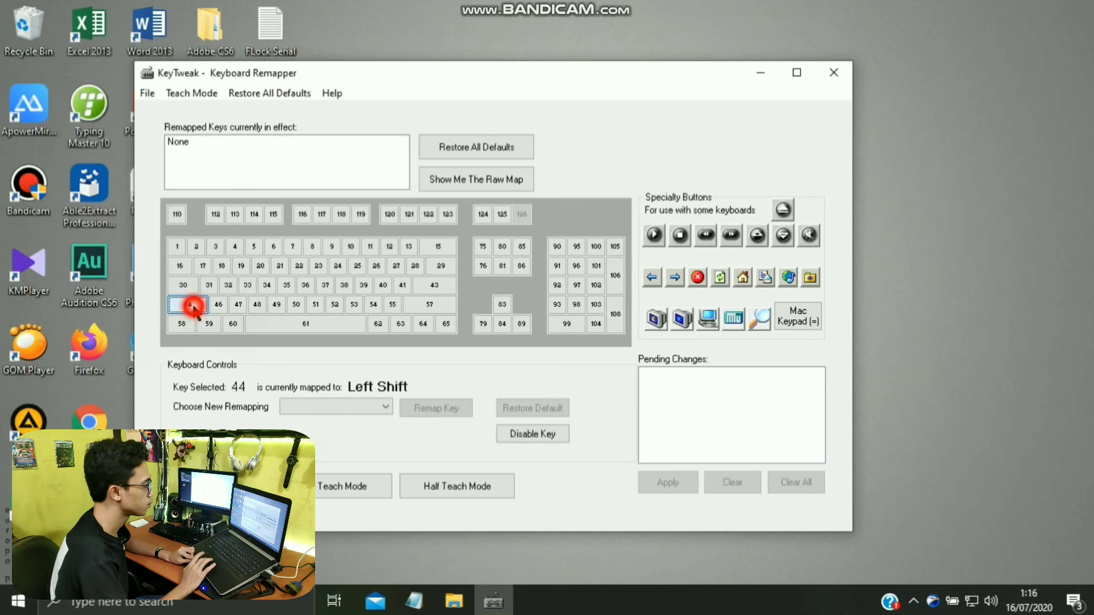
pyautogui.click(374, 407)
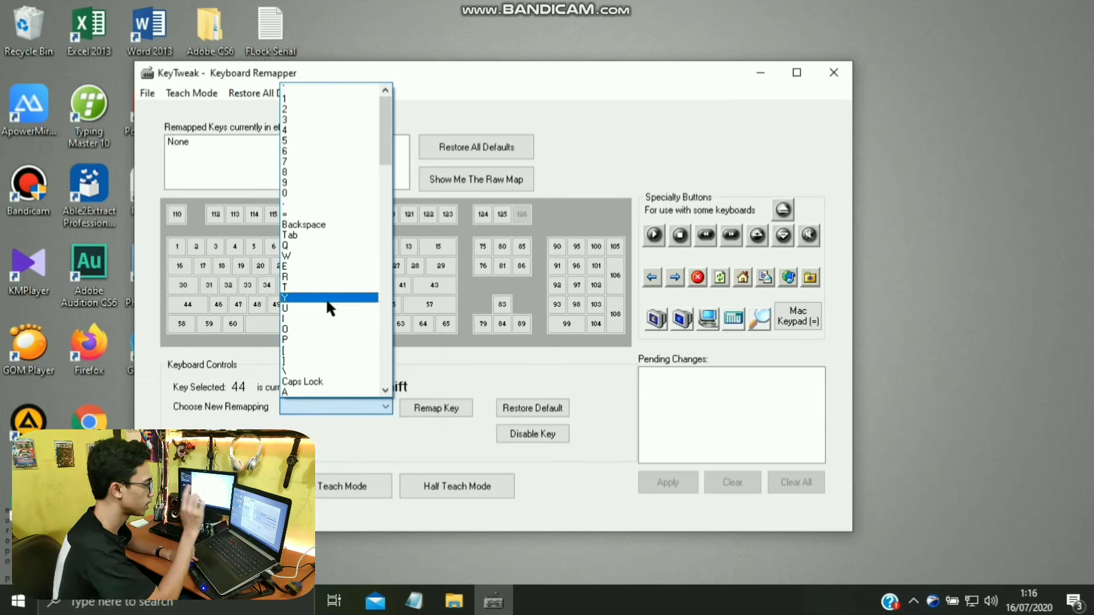
pyautogui.click(386, 157)
pyautogui.moveTo(387, 157); pyautogui.dragTo(386, 217)
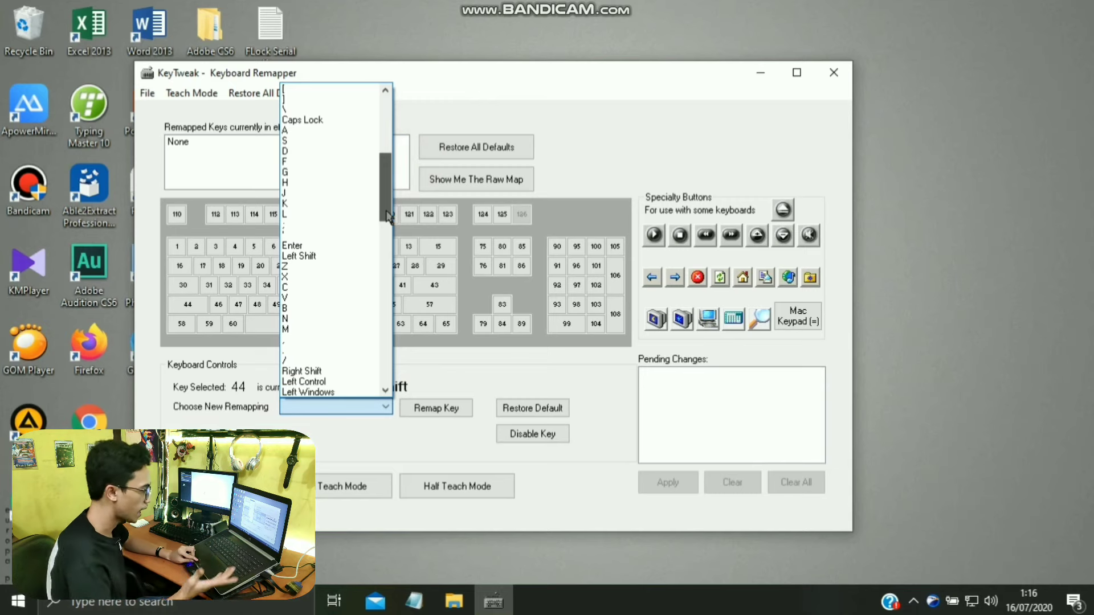
pyautogui.click(303, 130)
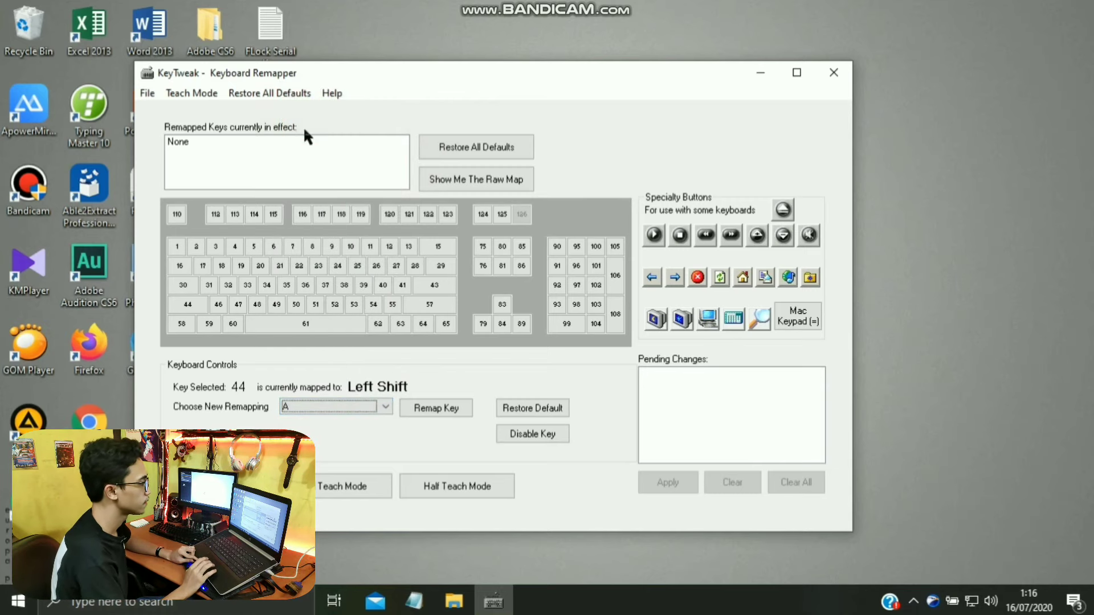
pyautogui.click(437, 409)
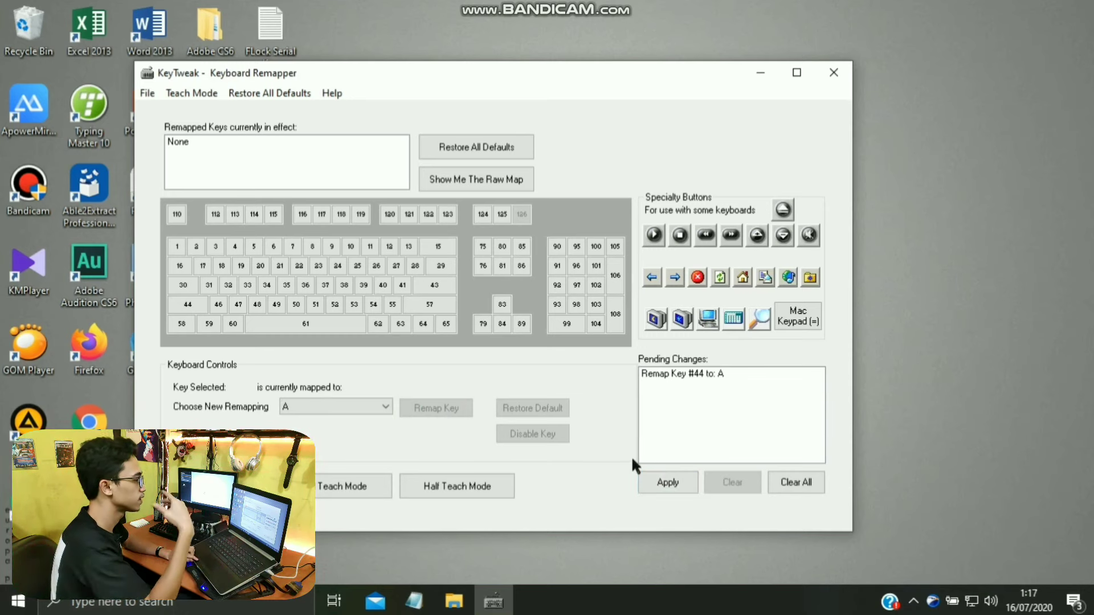
pyautogui.click(670, 485)
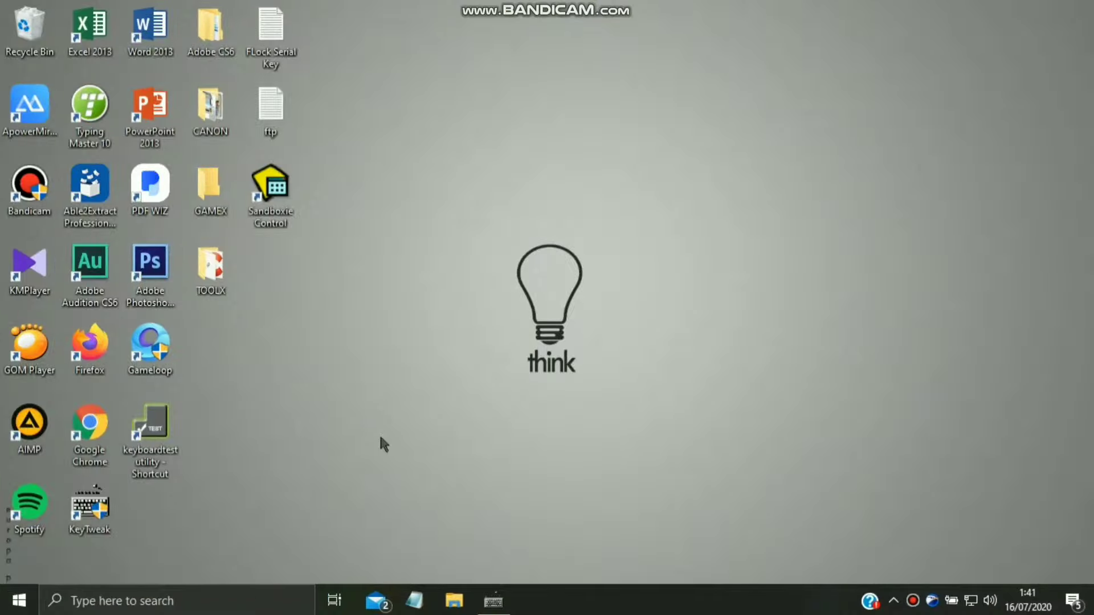
# Step: Open the Keyboard Test Utility from its desktop shortcut and test the D key in it
pyautogui.click(167, 454)
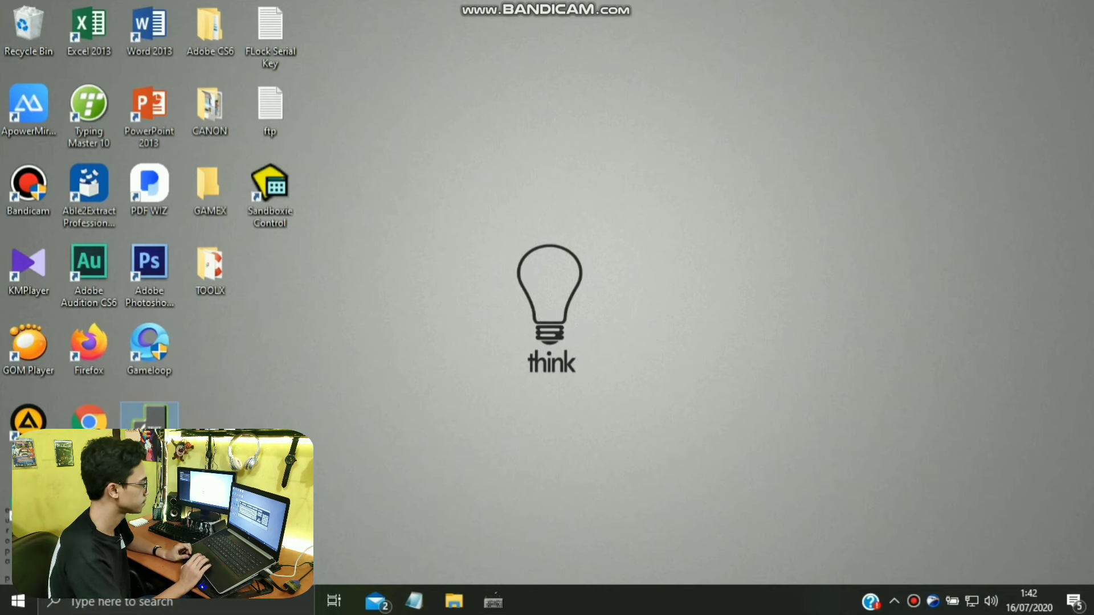
pyautogui.press('Return')
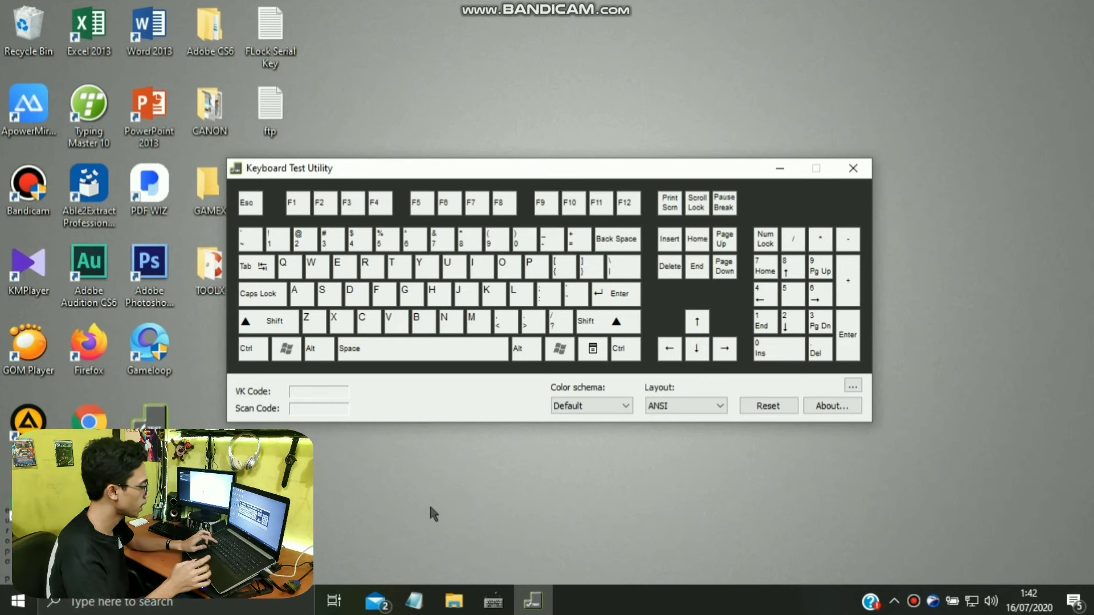
pyautogui.press('d')
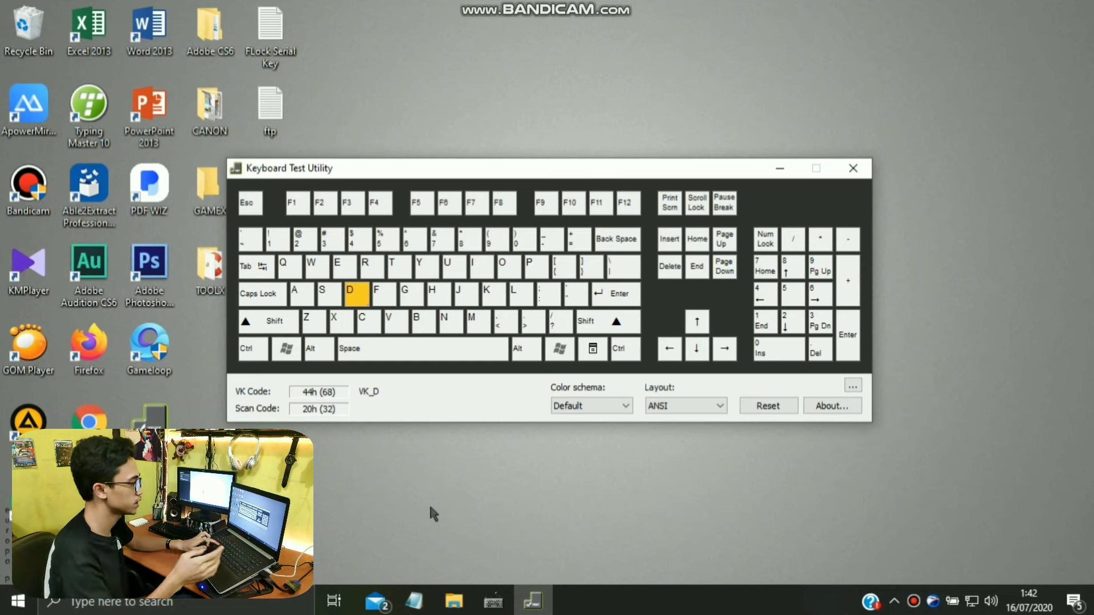
pyautogui.press('d')
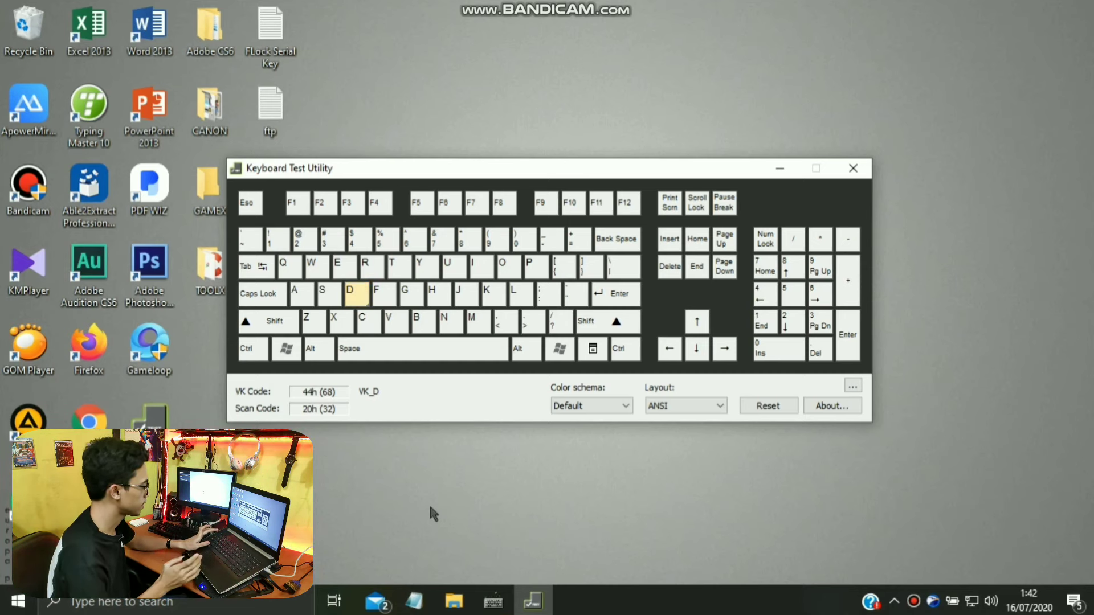
# Step: Test the Esc, F1, Windows, screen brightness, F2 and F3 keys in the Keyboard Test Utility
pyautogui.press('Escape')
pyautogui.press('F1')
pyautogui.press('super')
pyautogui.press('XF86AudioLowerVolume')
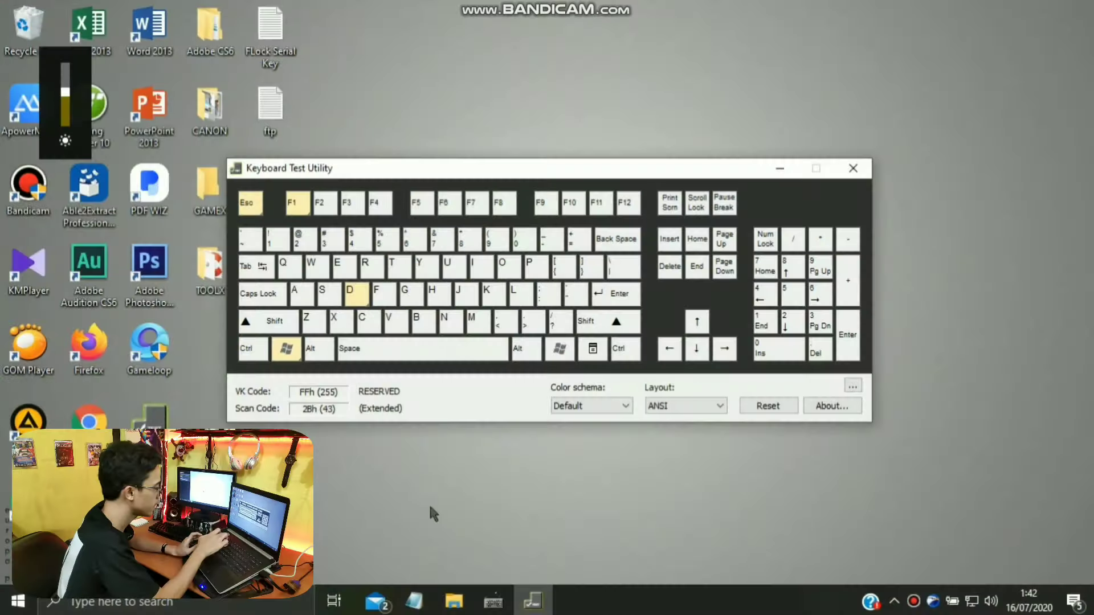
pyautogui.press('XF86MonBrightnessUp')
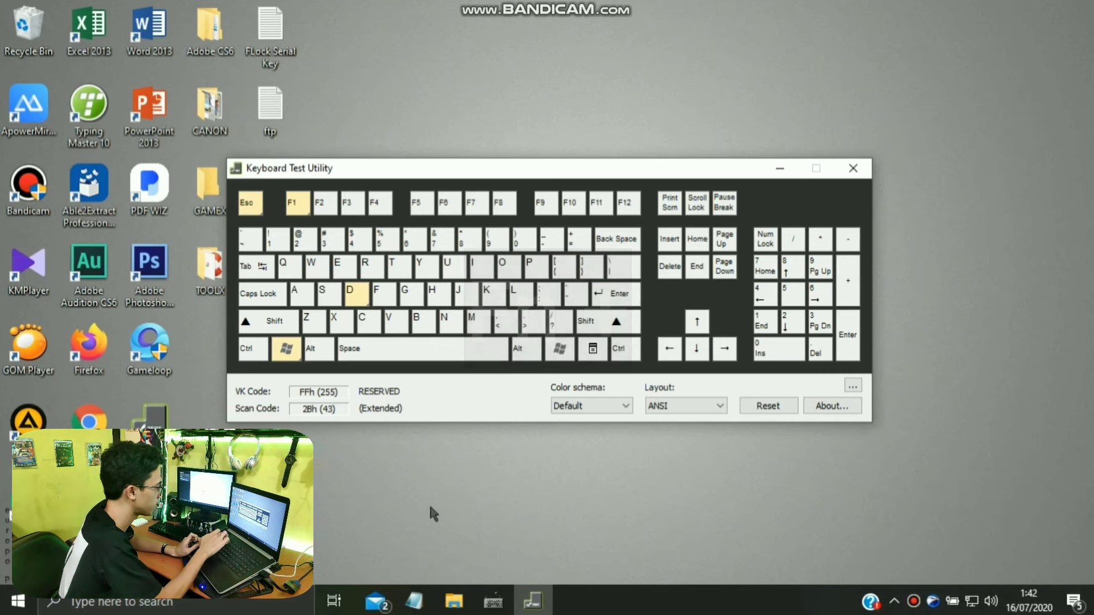
pyautogui.press('F2')
pyautogui.press('F3')
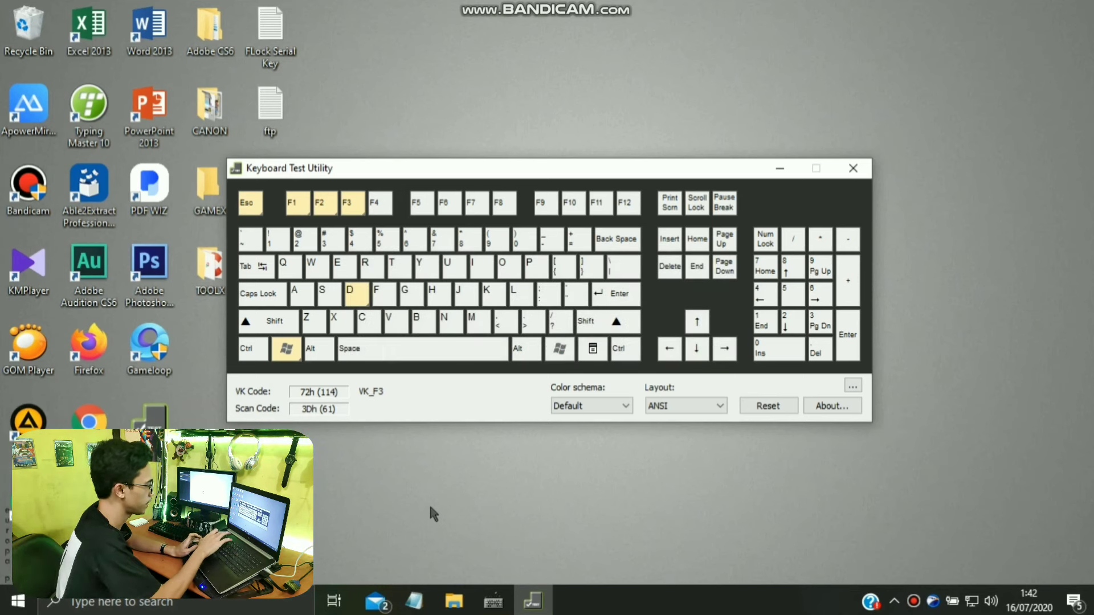
# Step: Test the remaining function keys from F4 to F12 and the Insert key
pyautogui.press('F4')
pyautogui.press('F5')
pyautogui.press('F6')
pyautogui.press('F7')
pyautogui.press('F8')
pyautogui.press('F9')
pyautogui.press('F10')
pyautogui.press('F11')
pyautogui.press('F12')
pyautogui.press('Insert')
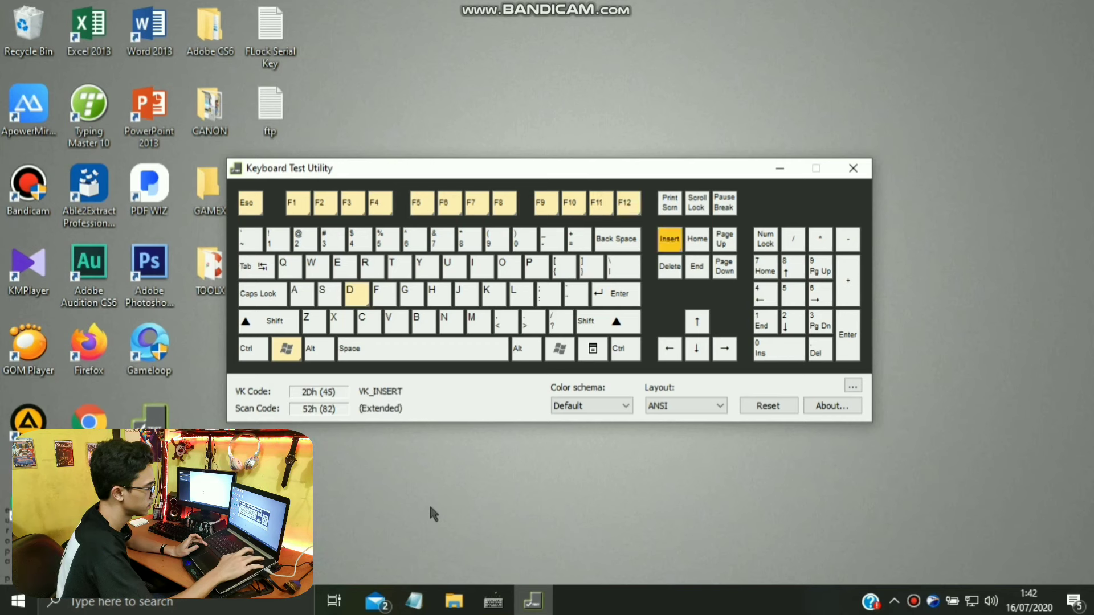
# Step: Test the Delete, Home and Backspace keys and the number row backwards from = to 5
pyautogui.press('Delete')
pyautogui.press('Home')
pyautogui.press('=')
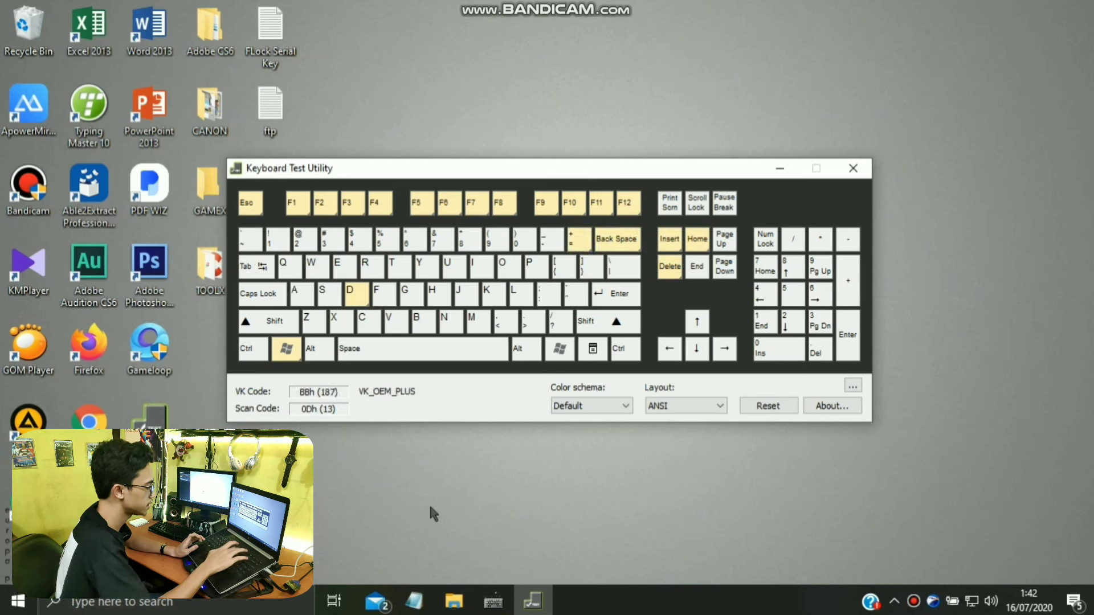
pyautogui.press('-')
pyautogui.press('0')
pyautogui.press('9')
pyautogui.press('8')
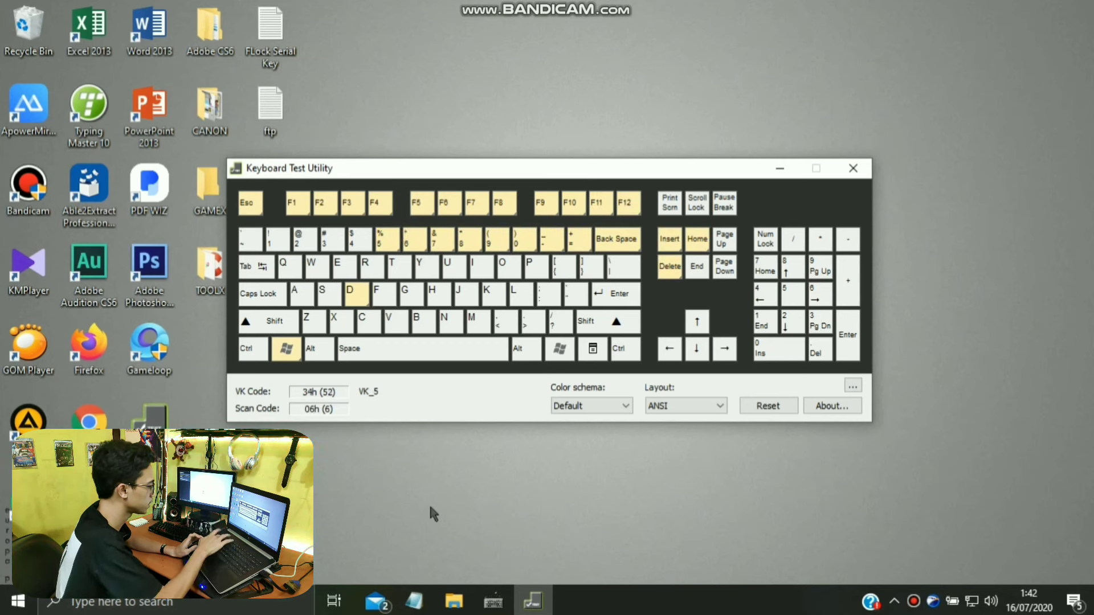
# Step: Test the rest of the number row down to the grave accent, and the row from Tab and Q through the square brackets
pyautogui.press('1')
pyautogui.press('`')
pyautogui.press('Tab')
pyautogui.press('q')
pyautogui.press('w')
pyautogui.press('e')
pyautogui.press('r')
pyautogui.press('t')
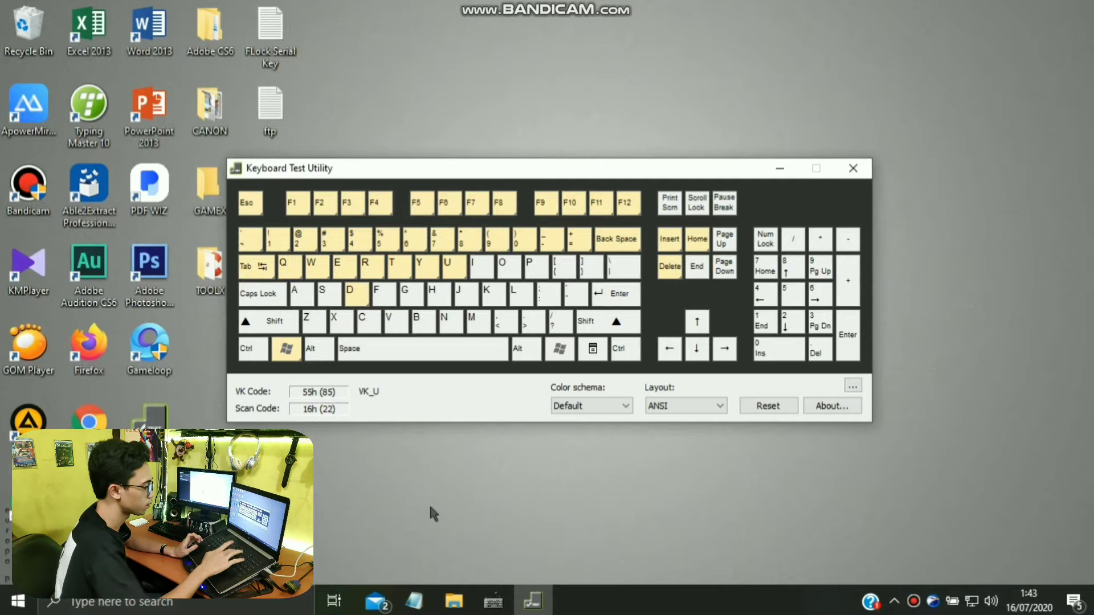
pyautogui.press('[')
pyautogui.press(']')
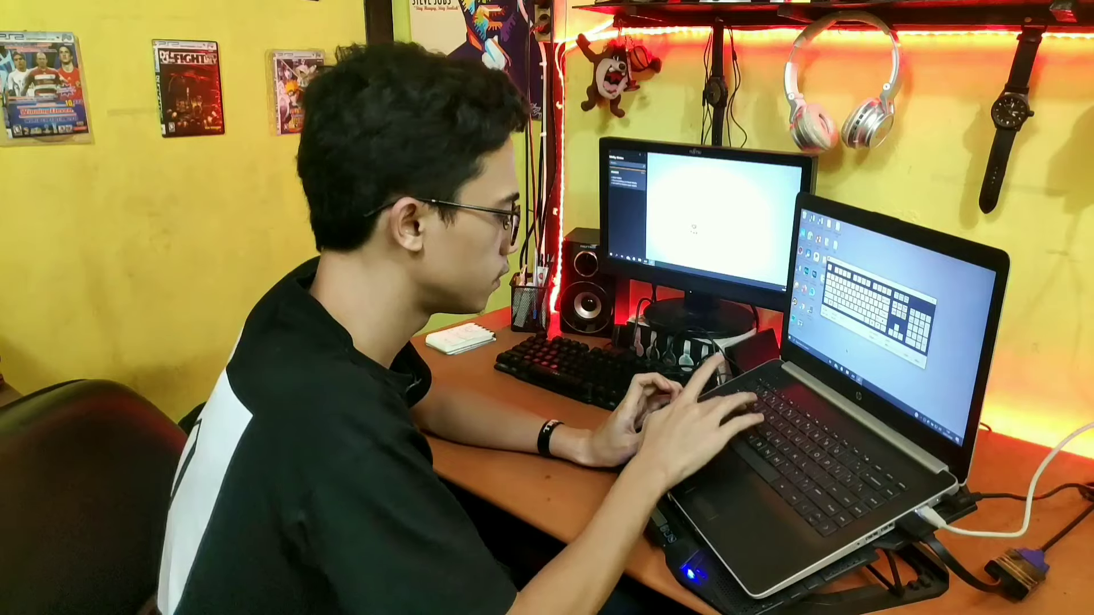